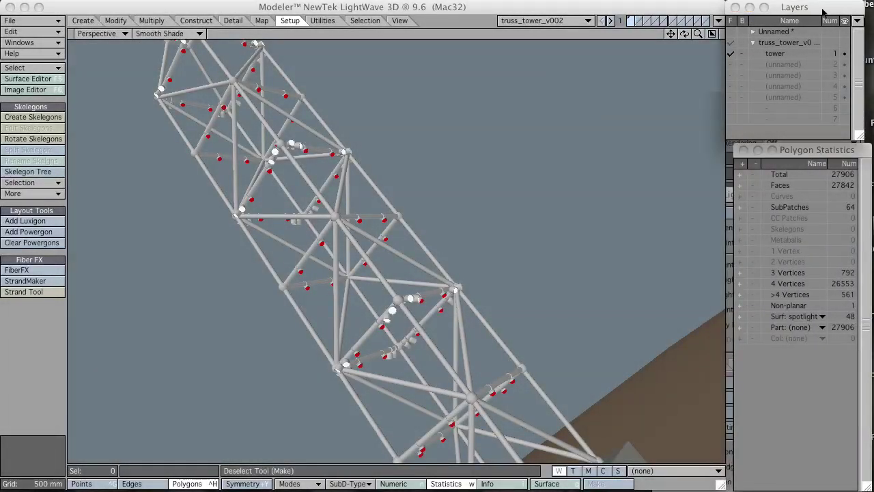
- Orbit the tower and zoom in on the end of one spotlight can
{"action": "left_click_drag", "start_coordinate": [823, 10], "coordinate": [829, 9]}
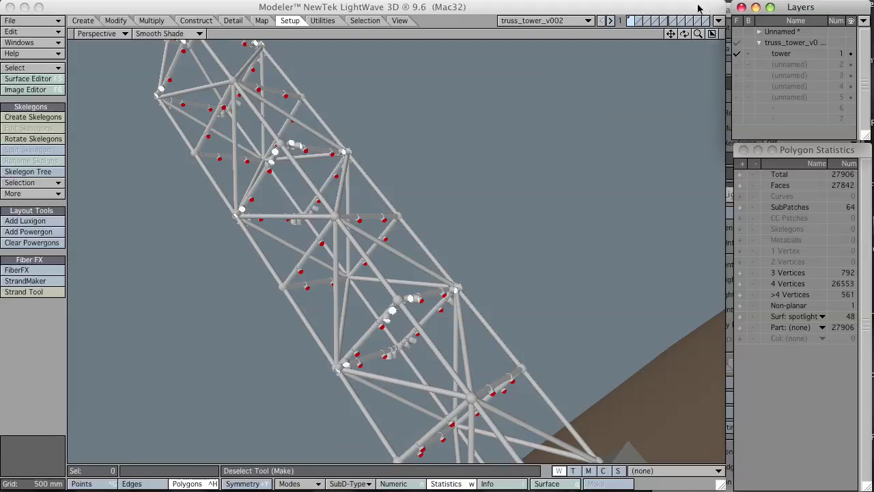
{"action": "left_click_drag", "start_coordinate": [700, 8], "coordinate": [704, 7]}
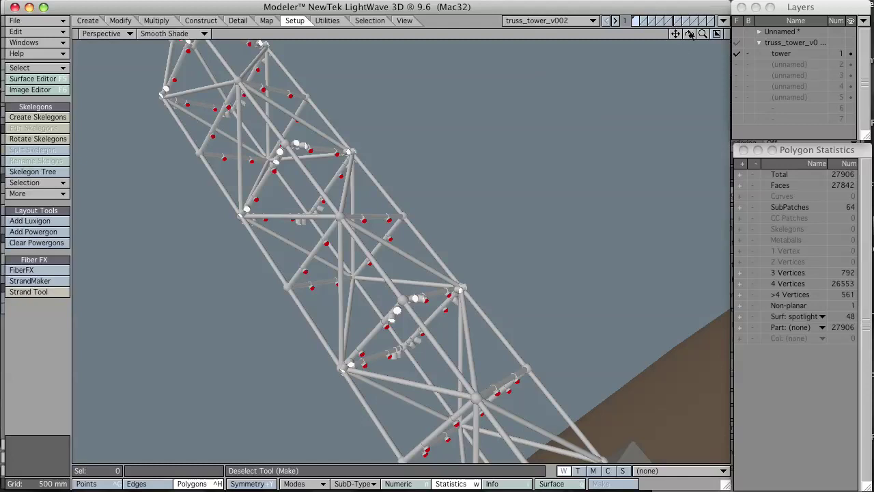
{"action": "left_click_drag", "start_coordinate": [690, 36], "coordinate": [489, 220]}
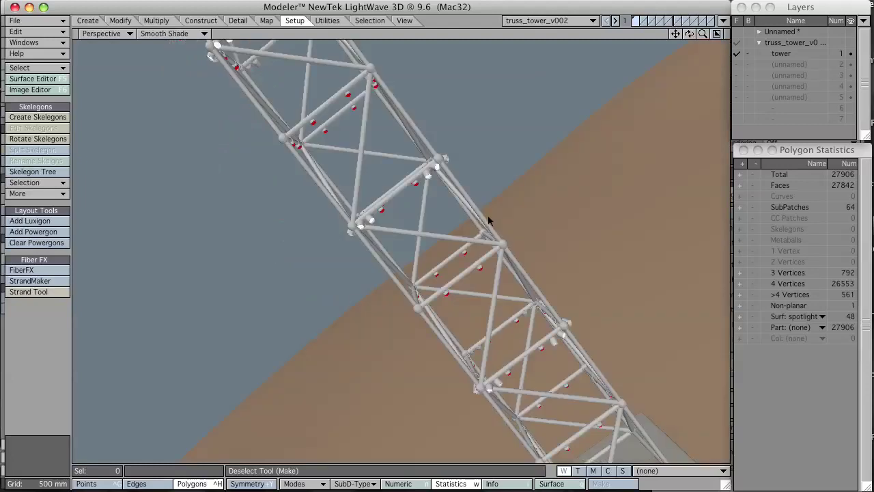
{"action": "left_click", "coordinate": [429, 177]}
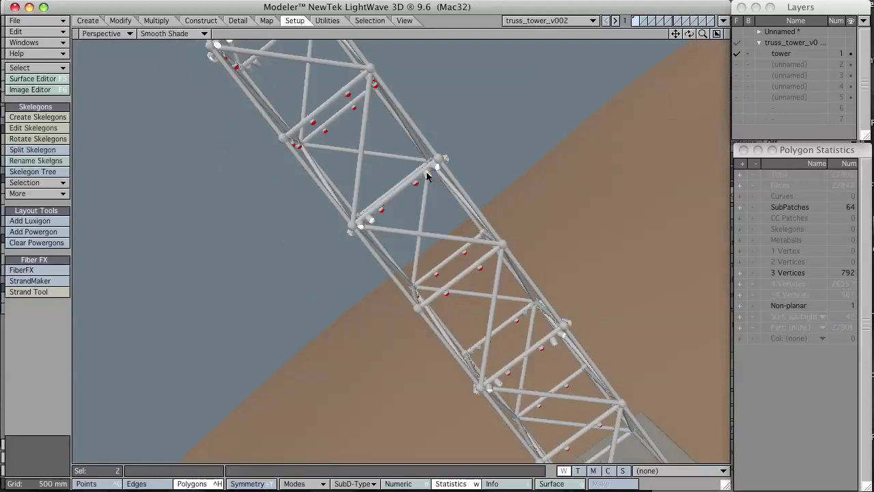
{"action": "key", "text": "shift+a"}
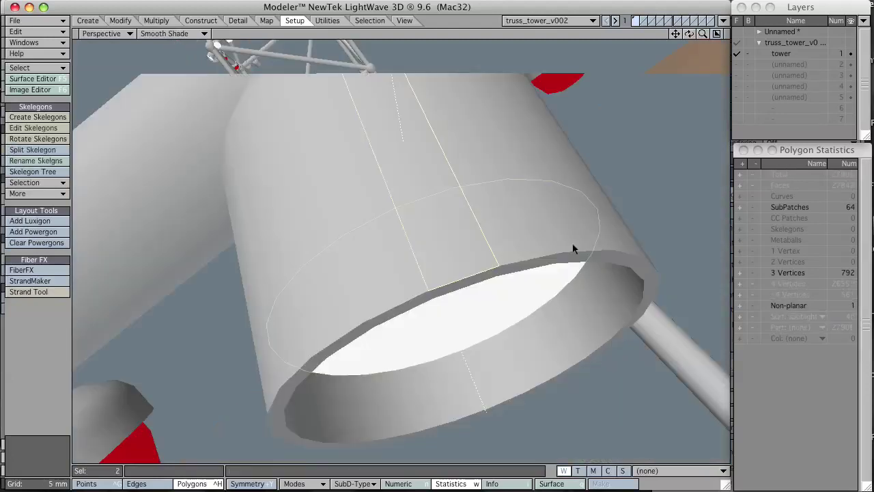
{"action": "scroll", "coordinate": [618, 236], "scroll_direction": "down", "scroll_amount": 4}
{"action": "left_click_drag", "start_coordinate": [507, 249], "coordinate": [470, 348], "text": "alt"}
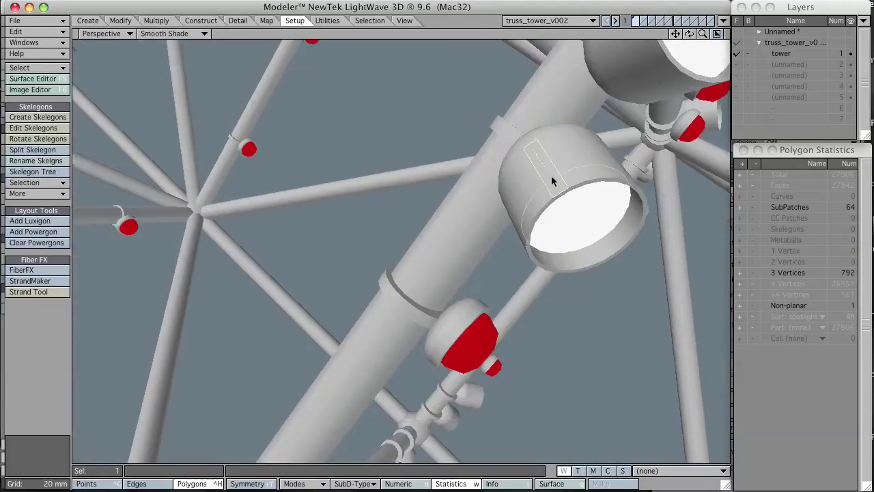
- Clear the selection and select the polygons of a red light cap
{"action": "key", "text": "slash"}
{"action": "left_click", "coordinate": [478, 339]}
{"action": "left_click", "coordinate": [456, 331]}
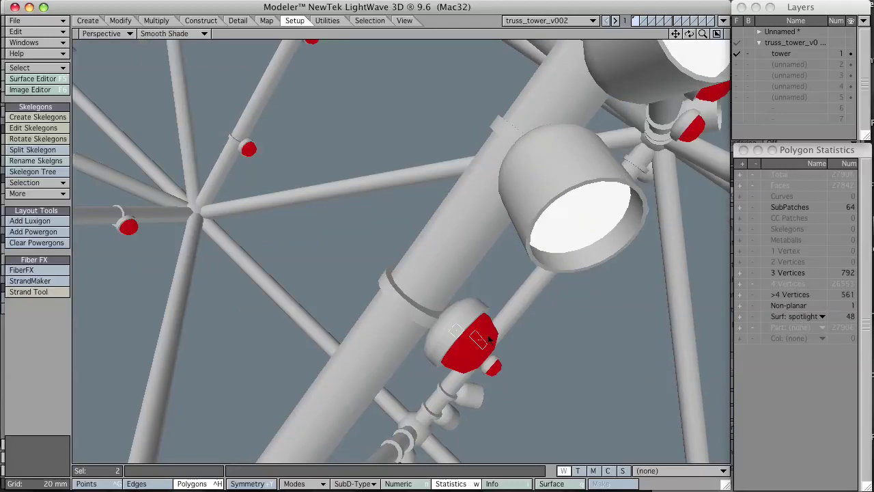
{"action": "scroll", "coordinate": [581, 240], "scroll_direction": "down", "scroll_amount": 5}
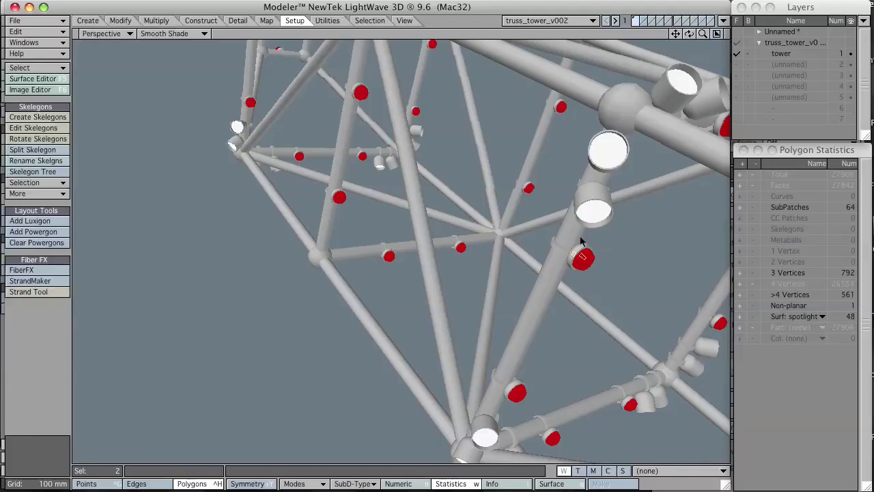
{"action": "scroll", "coordinate": [582, 240], "scroll_direction": "down", "scroll_amount": 10}
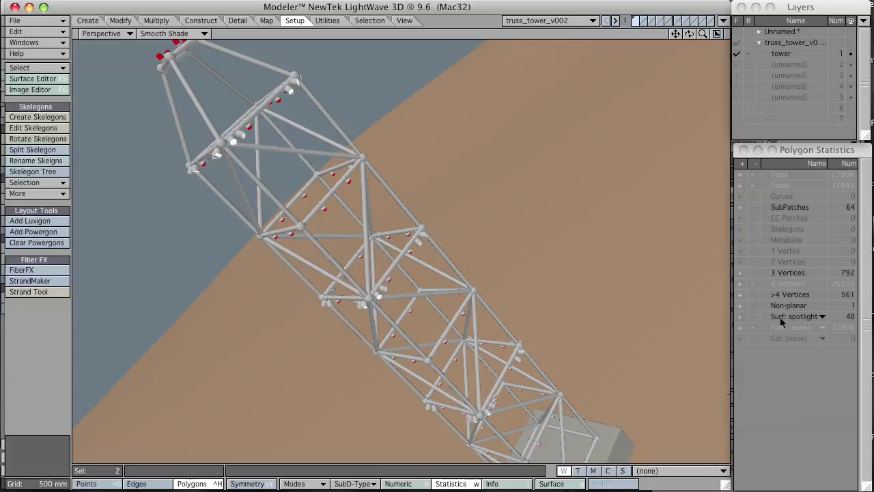
- Select all 48 spotlight-surface polygons from the Polygon Statistics surface list
{"action": "left_click", "coordinate": [755, 175]}
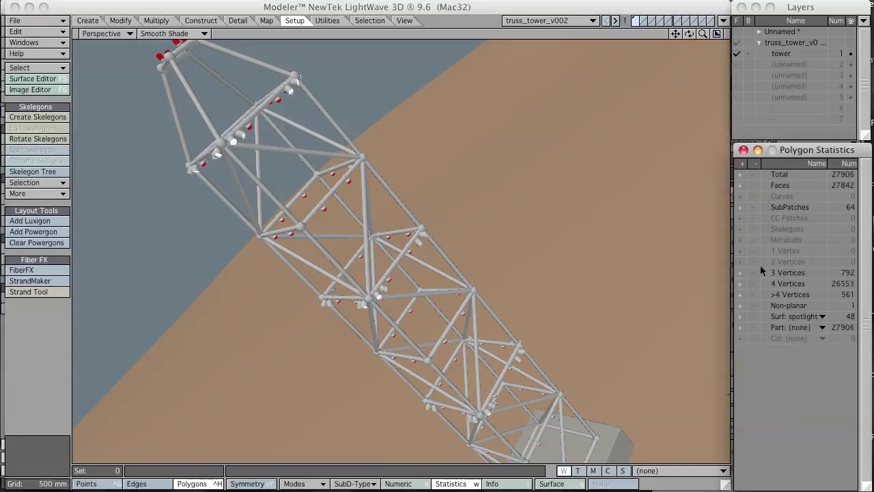
{"action": "left_click", "coordinate": [793, 319]}
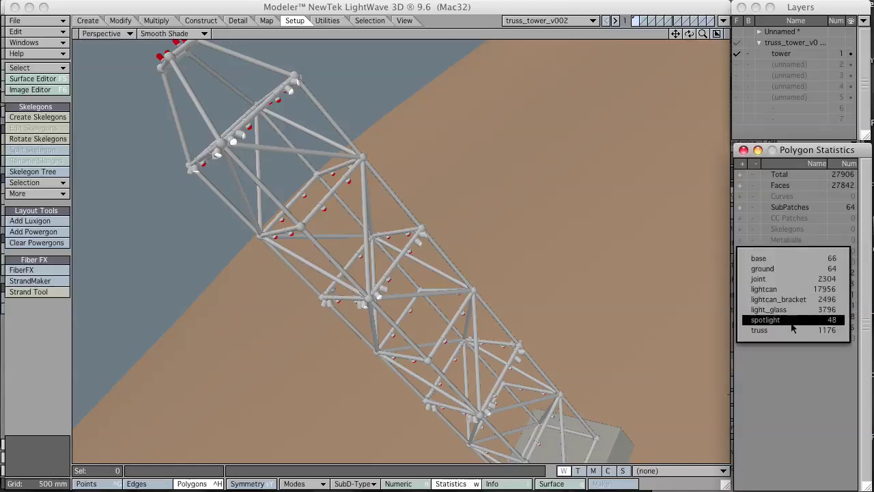
{"action": "left_click", "coordinate": [792, 322]}
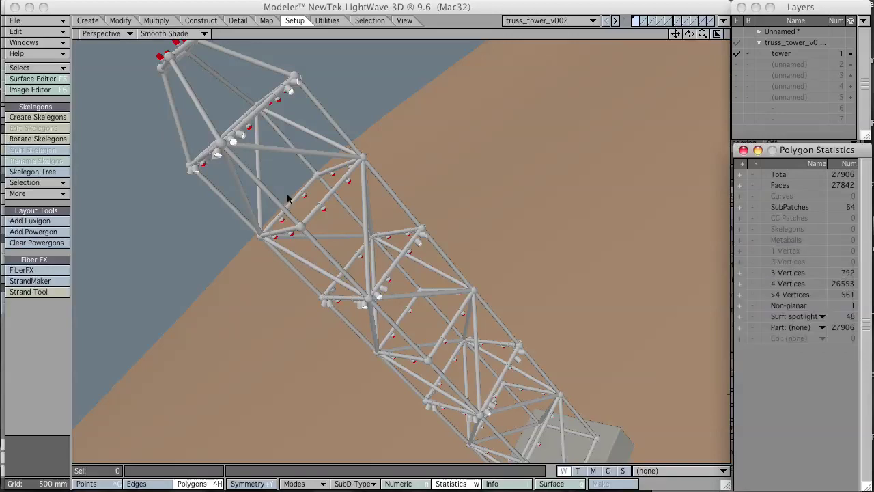
{"action": "left_click", "coordinate": [740, 316]}
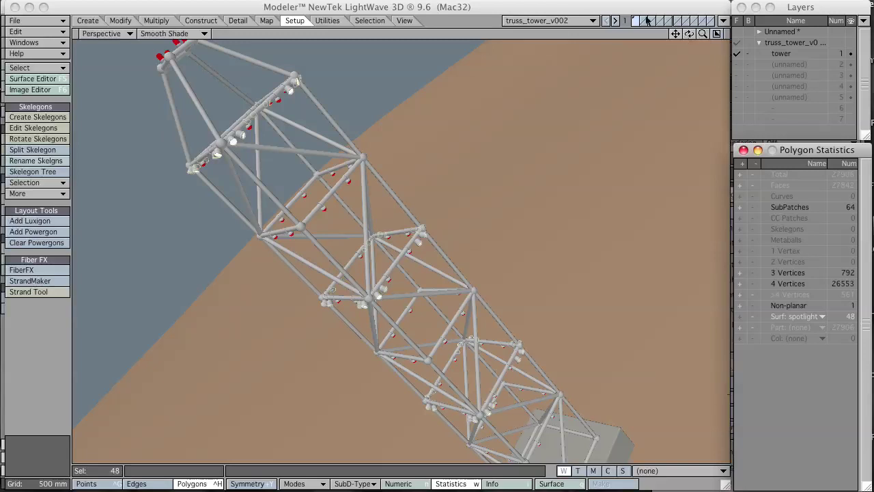
- Paste the 48 spotlight polygons into layer 2, name it 'spot lights', and return to the tower layer
{"action": "left_click", "coordinate": [645, 21]}
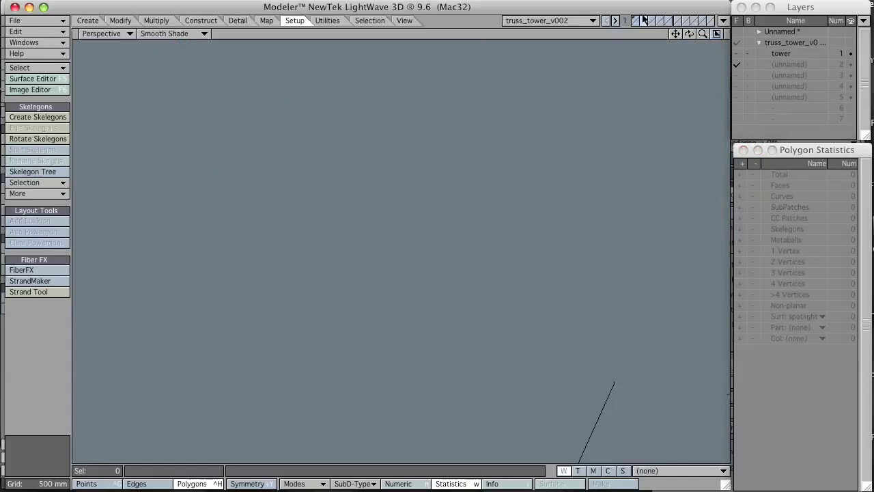
{"action": "key", "text": "v"}
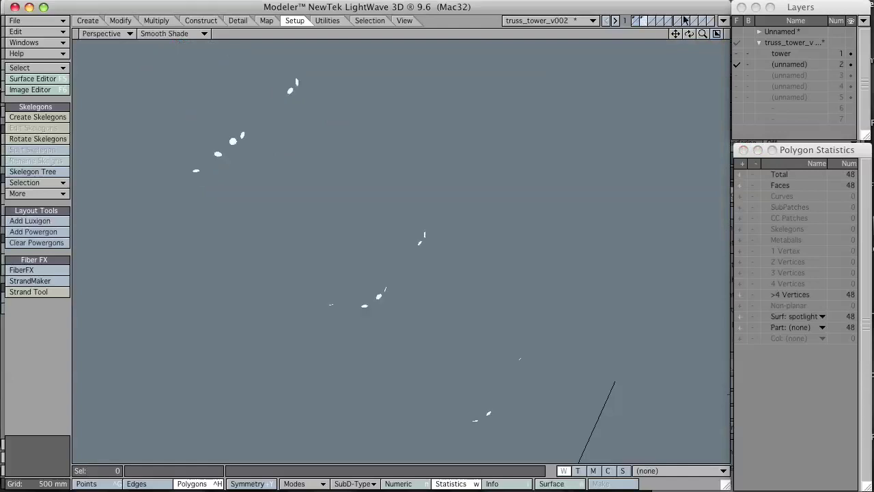
{"action": "double_click", "coordinate": [787, 65]}
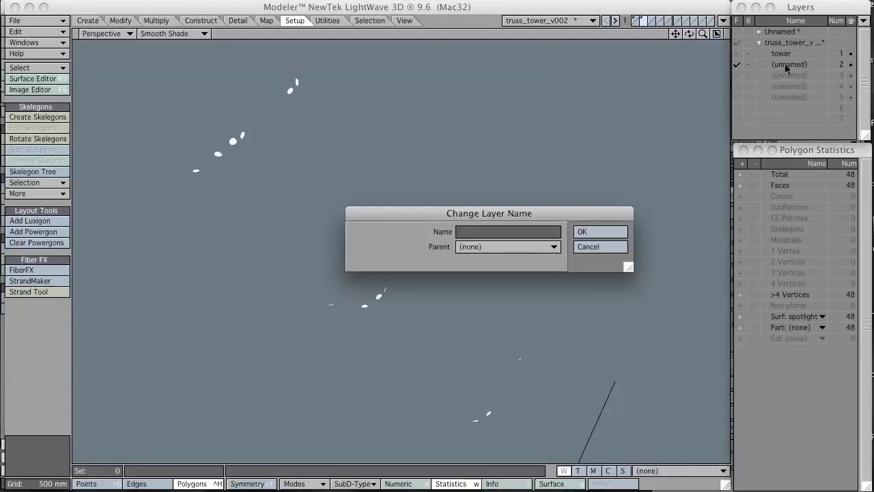
{"action": "type", "text": "spot lights"}
{"action": "key", "text": "Return"}
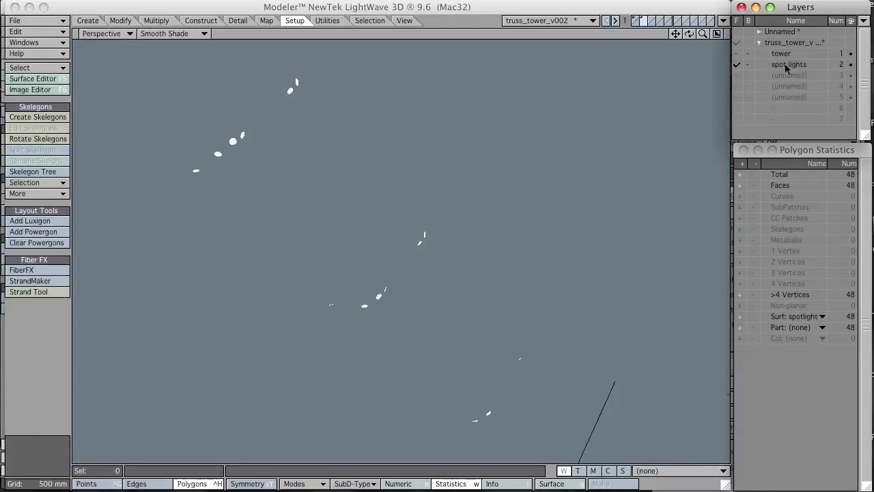
{"action": "left_click", "coordinate": [782, 55]}
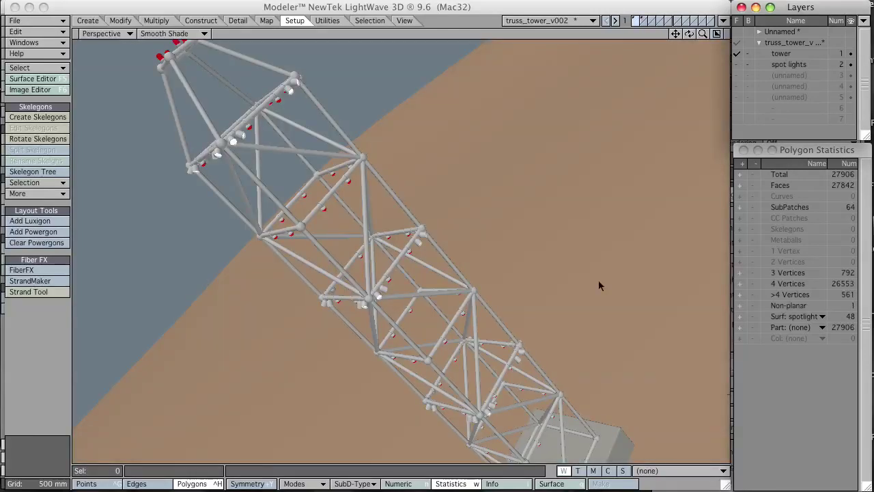
- Select all 3796 light_glass polygons through the statistics surface list
{"action": "left_click", "coordinate": [799, 317]}
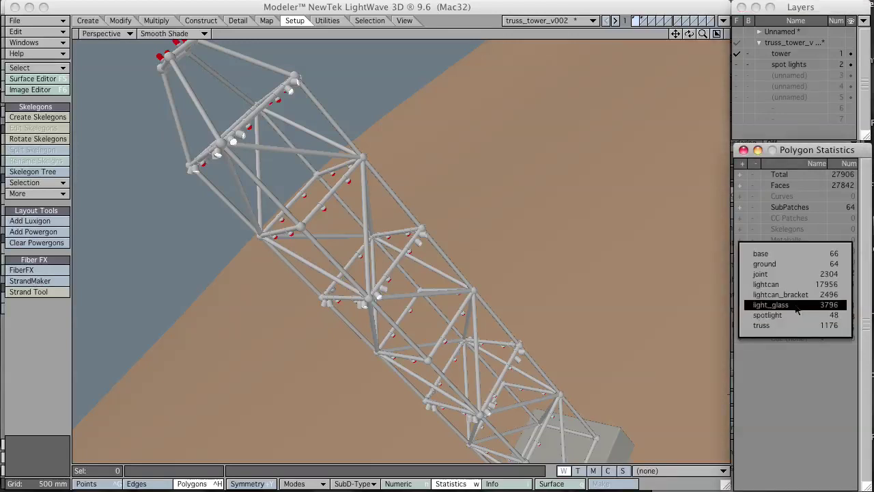
{"action": "left_click", "coordinate": [796, 307]}
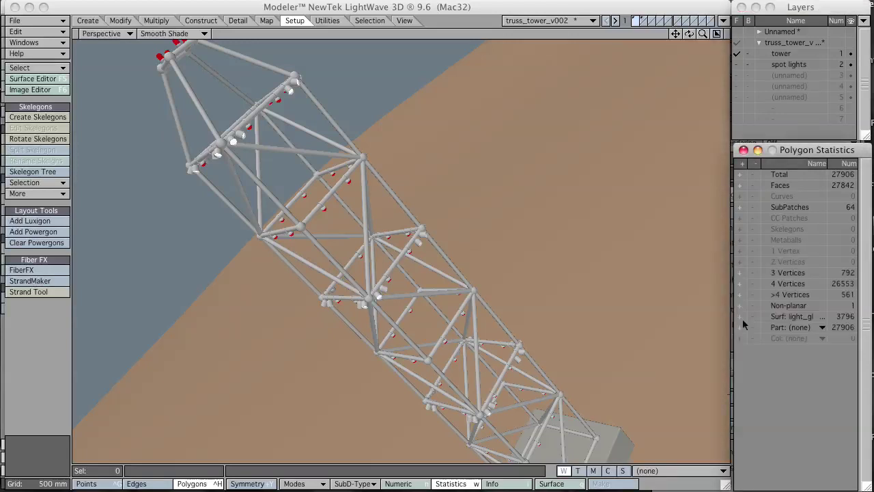
{"action": "left_click", "coordinate": [741, 317]}
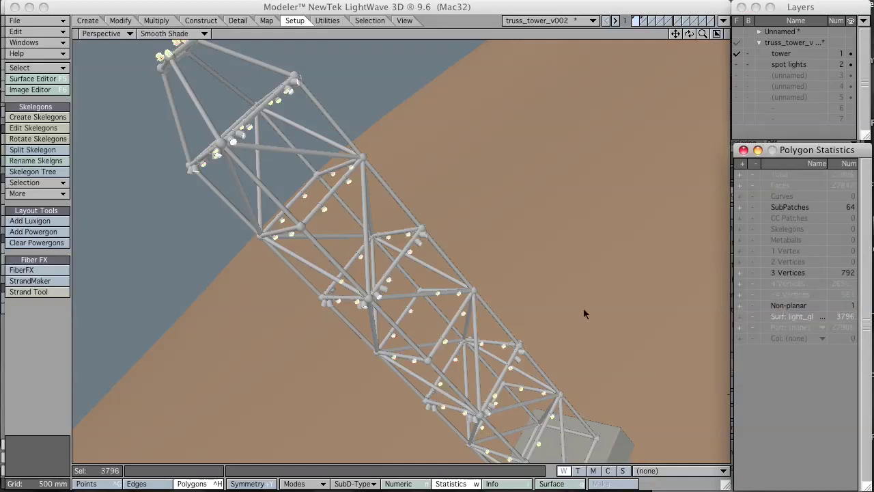
- Paste the light_glass polygons into layer 3 and name it 'red lights'
{"action": "left_click", "coordinate": [654, 21]}
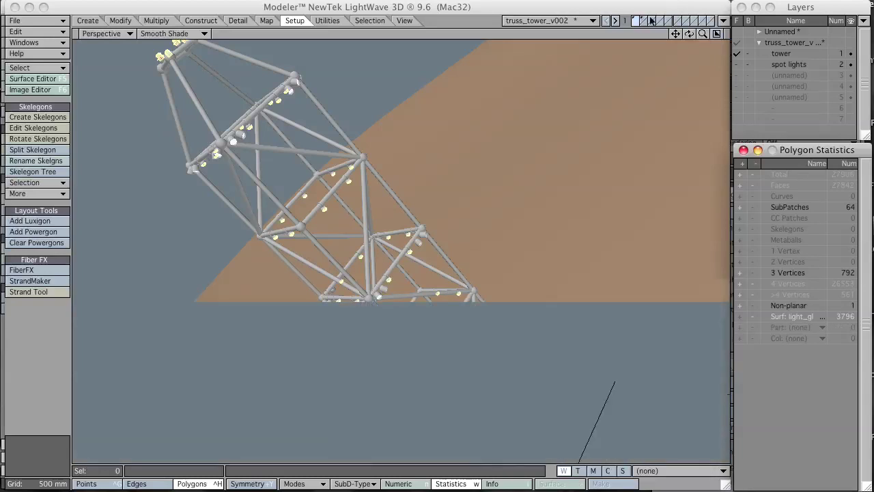
{"action": "key", "text": "ctrl+v"}
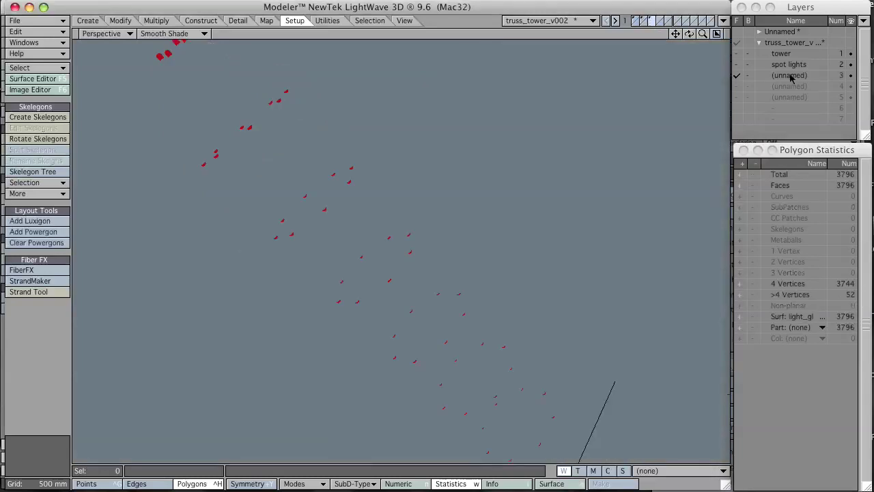
{"action": "double_click", "coordinate": [792, 75]}
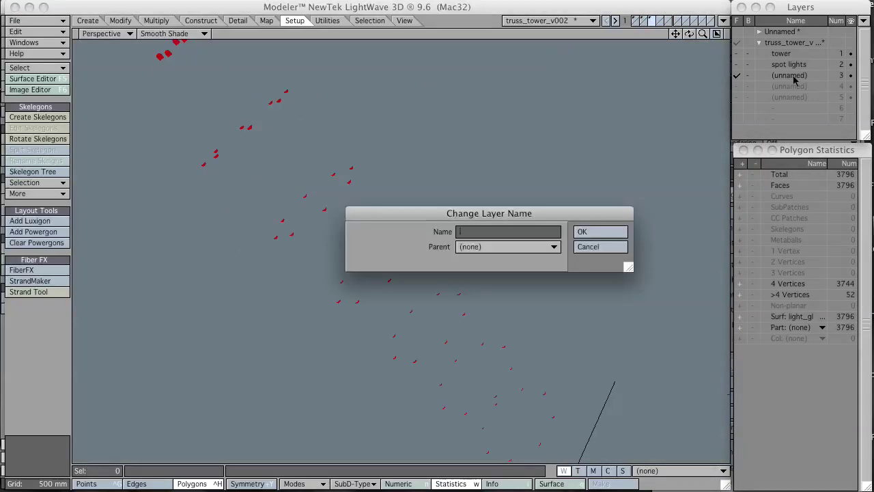
{"action": "type", "text": "red lights"}
{"action": "key", "text": "Return"}
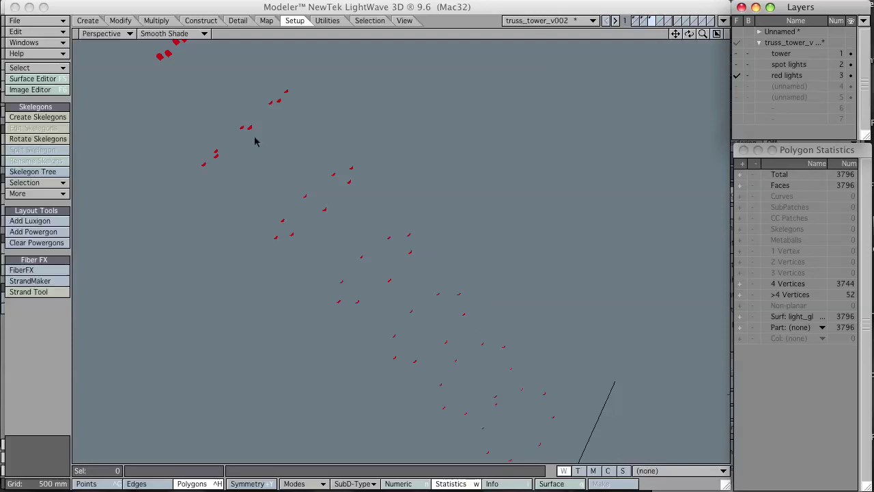
- Switch to the spot lights layer with the Setup tool set showing
{"action": "left_click", "coordinate": [643, 21]}
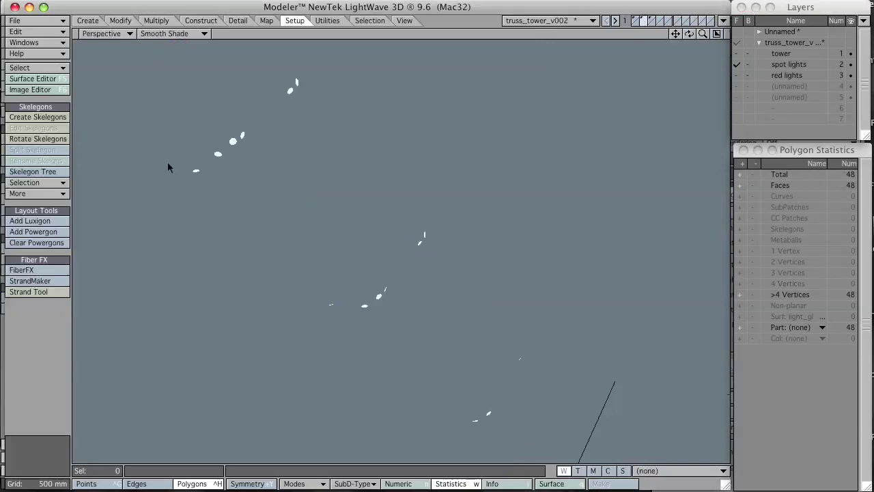
{"action": "left_click", "coordinate": [266, 20]}
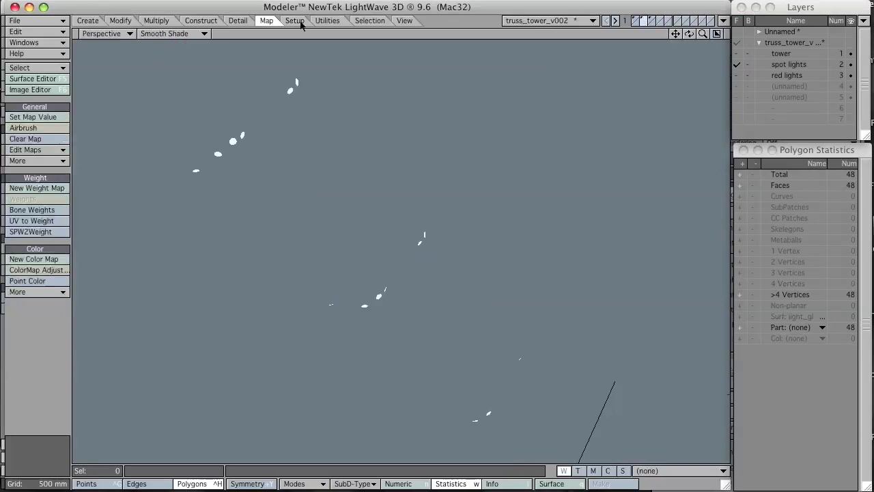
{"action": "left_click", "coordinate": [299, 22]}
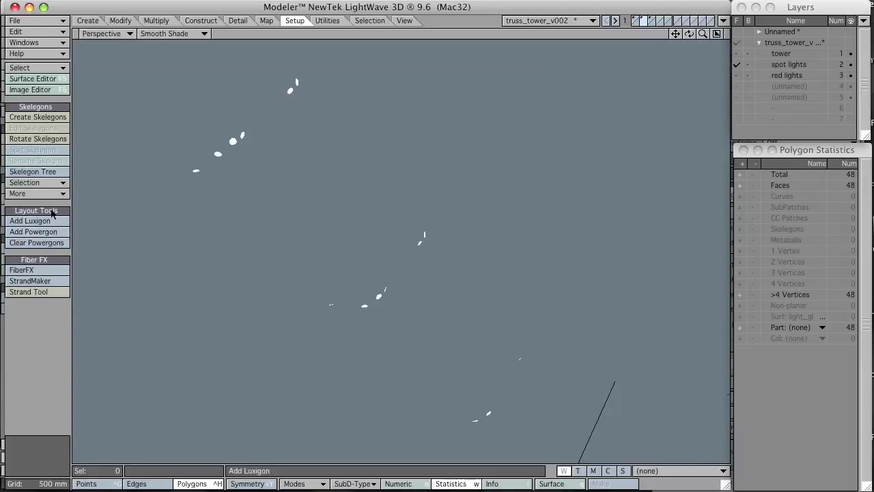
- Attach Spot-type Luxigon lights with RayTrace shadows to the layer's polygons
{"action": "left_click", "coordinate": [30, 220]}
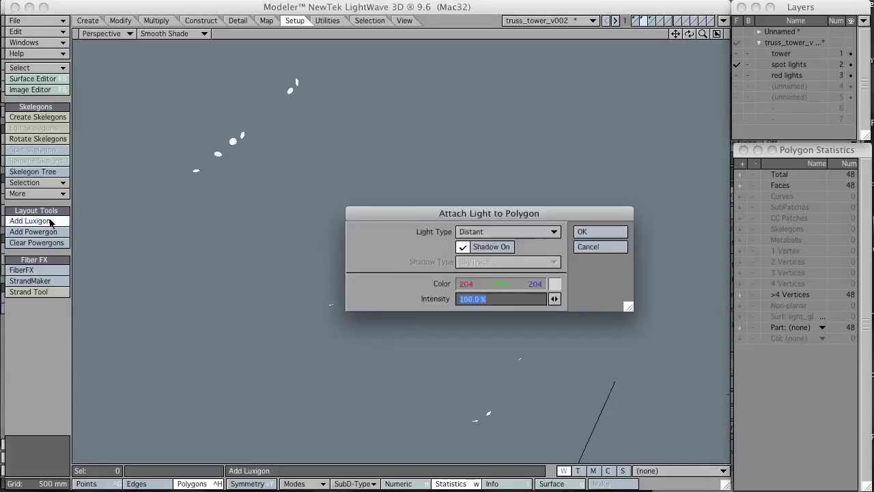
{"action": "left_click", "coordinate": [507, 232]}
{"action": "left_click", "coordinate": [504, 270]}
{"action": "left_click", "coordinate": [505, 232]}
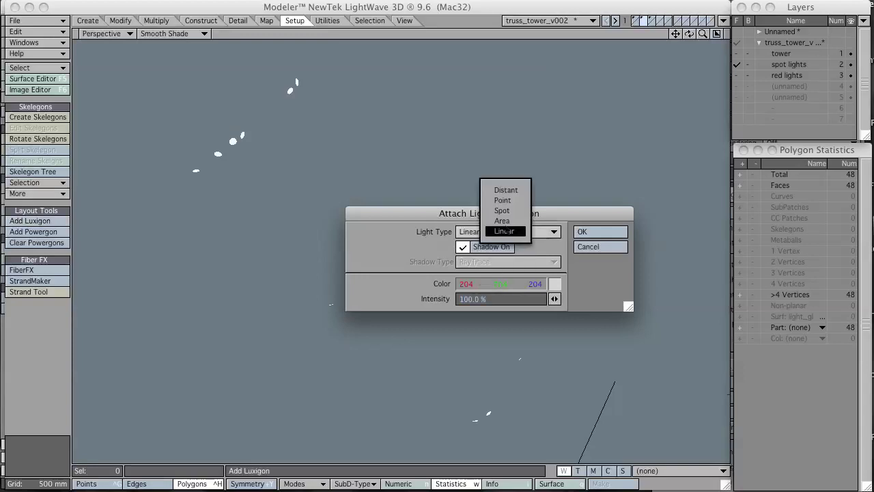
{"action": "left_click", "coordinate": [505, 211]}
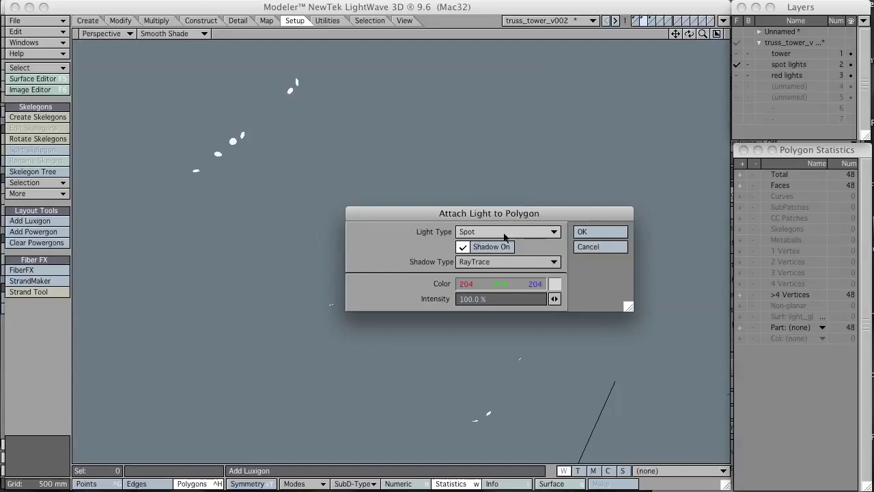
{"action": "left_click", "coordinate": [590, 232]}
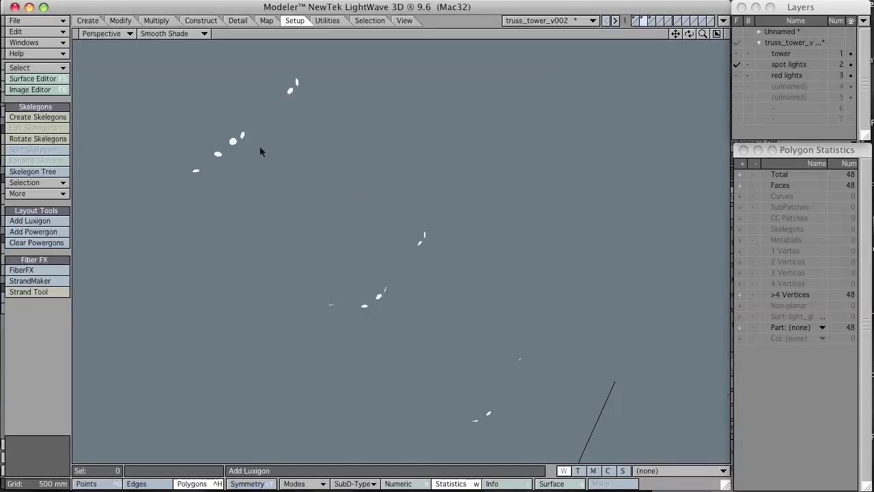
- Switch to layer 3 (red lights), select one red light mesh and zoom in to frame it
{"action": "scroll", "coordinate": [220, 140], "scroll_direction": "up", "scroll_amount": 3}
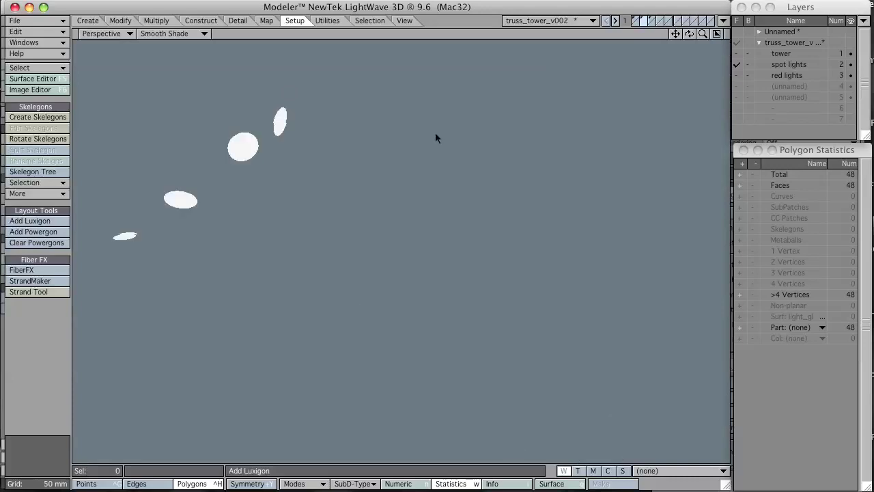
{"action": "scroll", "coordinate": [283, 127], "scroll_direction": "down", "scroll_amount": 2}
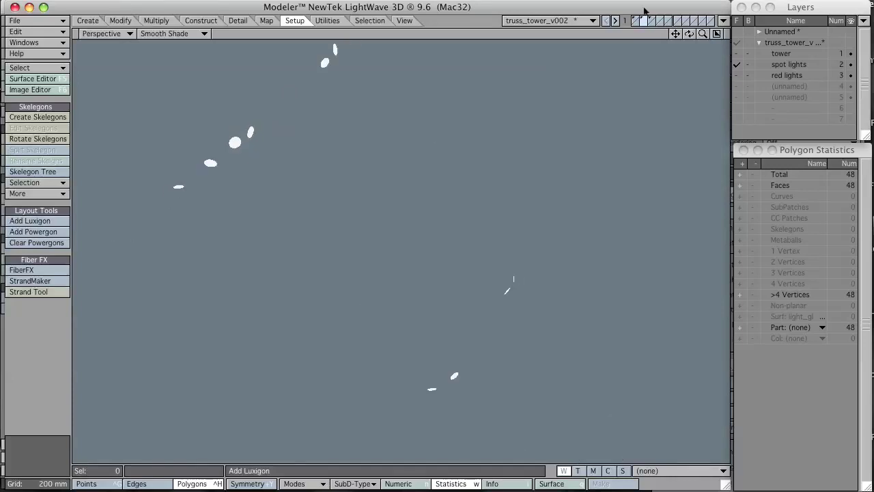
{"action": "key", "text": "3"}
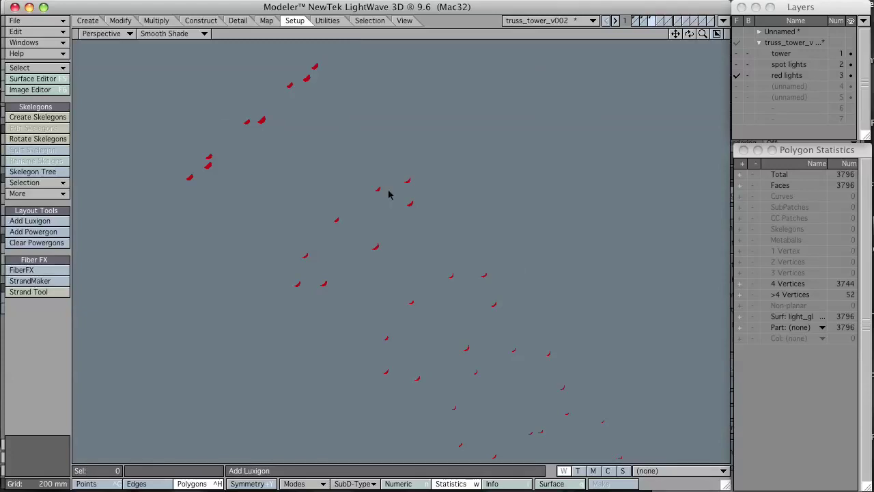
{"action": "left_click_drag", "start_coordinate": [387, 195], "coordinate": [283, 133], "text": "alt"}
{"action": "scroll", "coordinate": [554, 214], "scroll_direction": "up", "scroll_amount": 2}
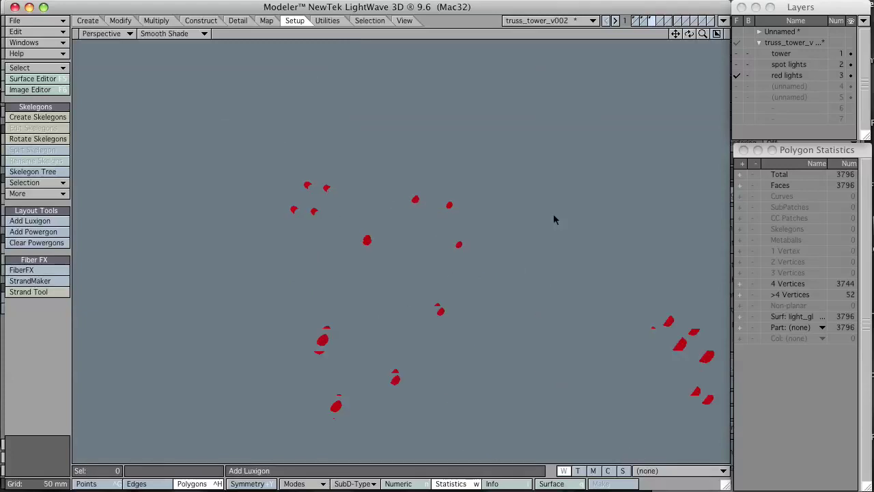
{"action": "double_click", "coordinate": [371, 260]}
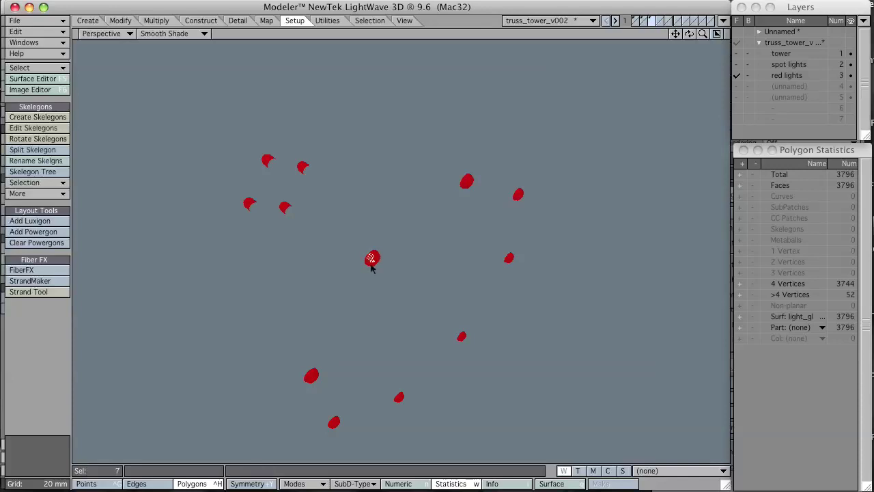
{"action": "double_click", "coordinate": [370, 264]}
{"action": "key", "text": "shift+a"}
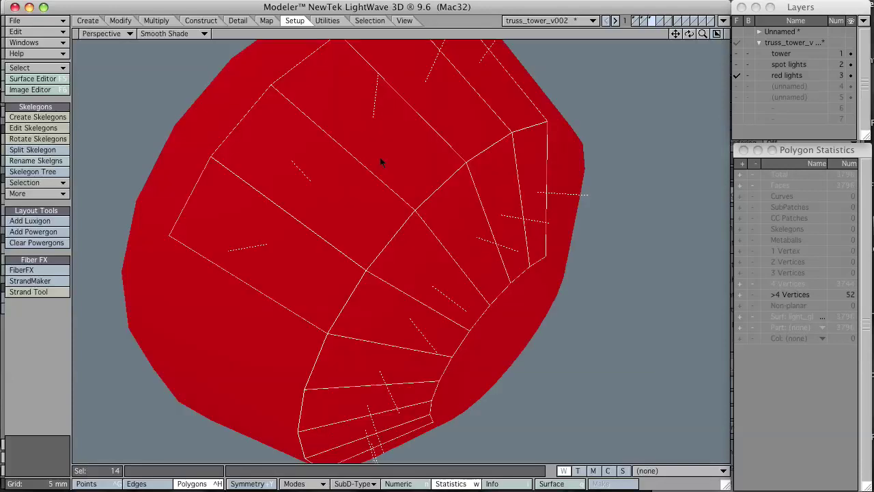
- Select all 3796 light_glass polygons and merge each red light into one flat polygon, leaving 52
{"action": "key", "text": "a"}
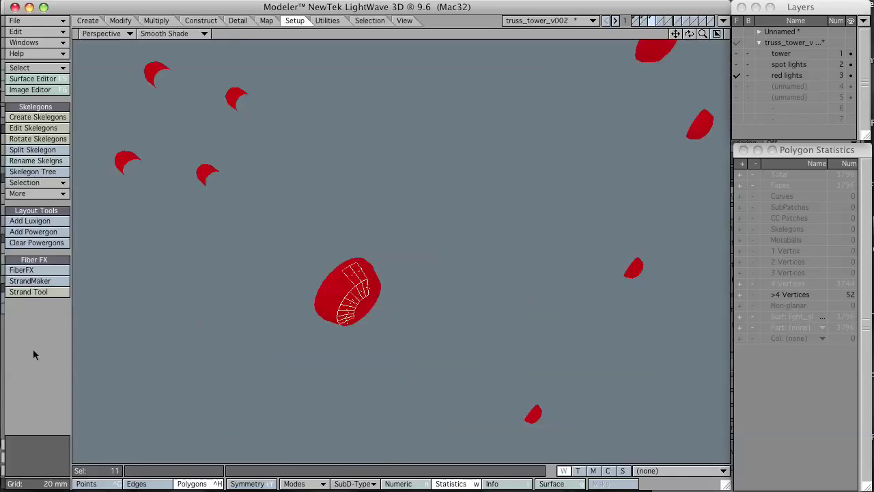
{"action": "left_click", "coordinate": [511, 330]}
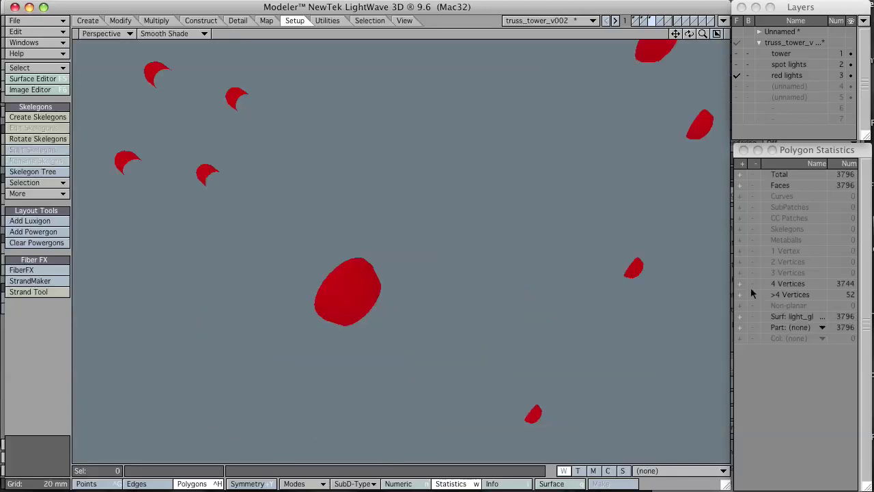
{"action": "left_click", "coordinate": [747, 319]}
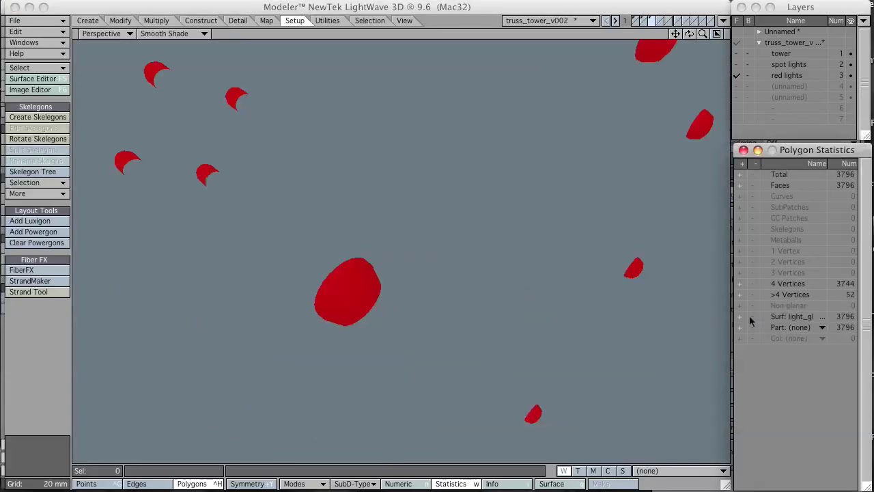
{"action": "left_click", "coordinate": [740, 317]}
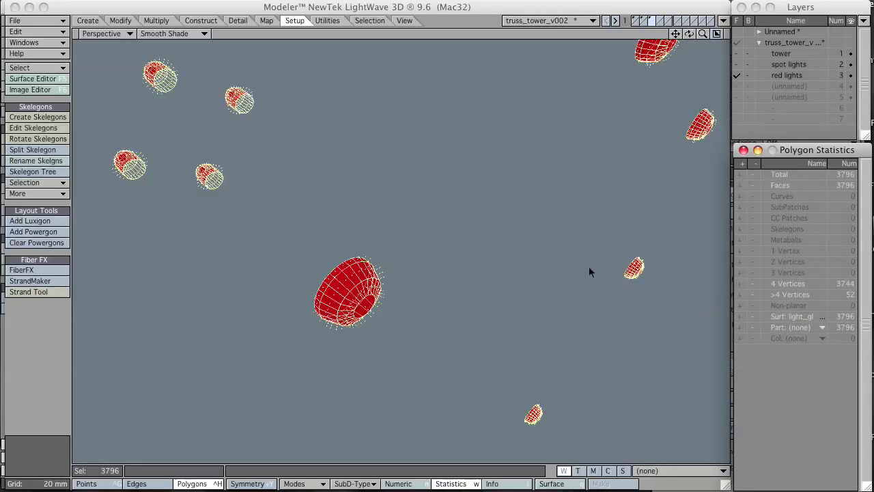
{"action": "key", "text": "shift+z"}
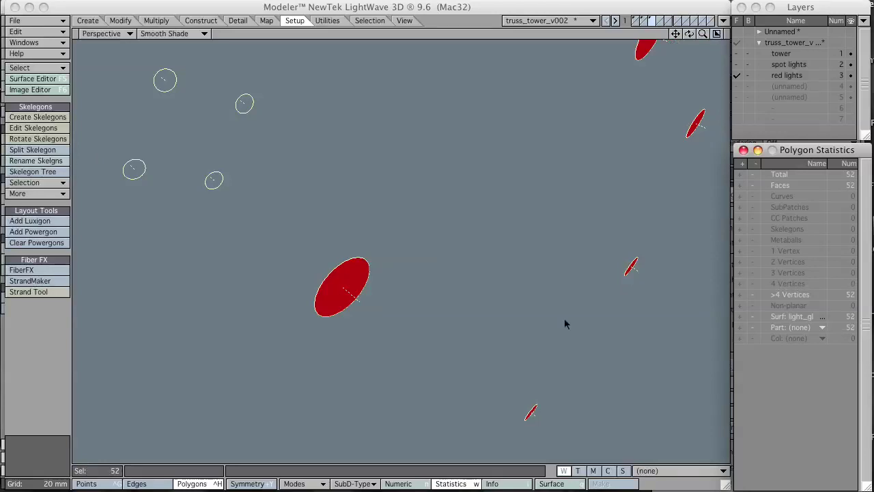
{"action": "left_click", "coordinate": [117, 484]}
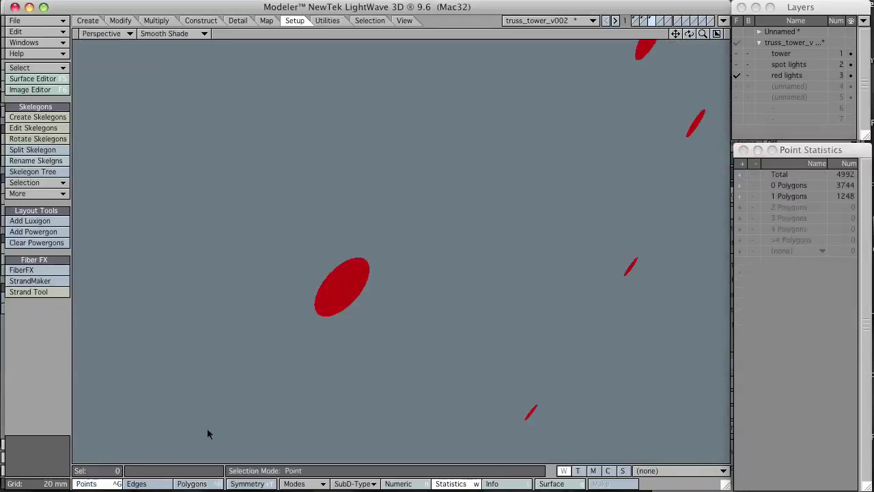
- Delete the 3744 orphan points, leaving 1248, and save the truss tower object
{"action": "left_click", "coordinate": [190, 7]}
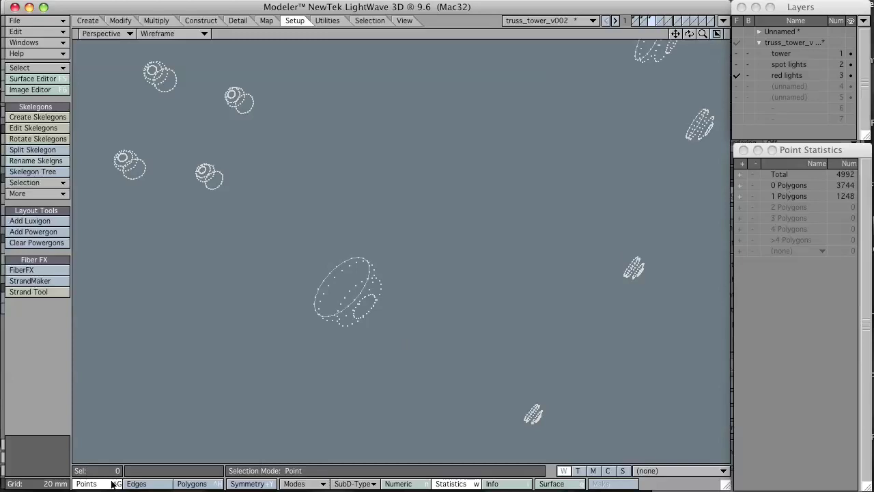
{"action": "left_click", "coordinate": [739, 186]}
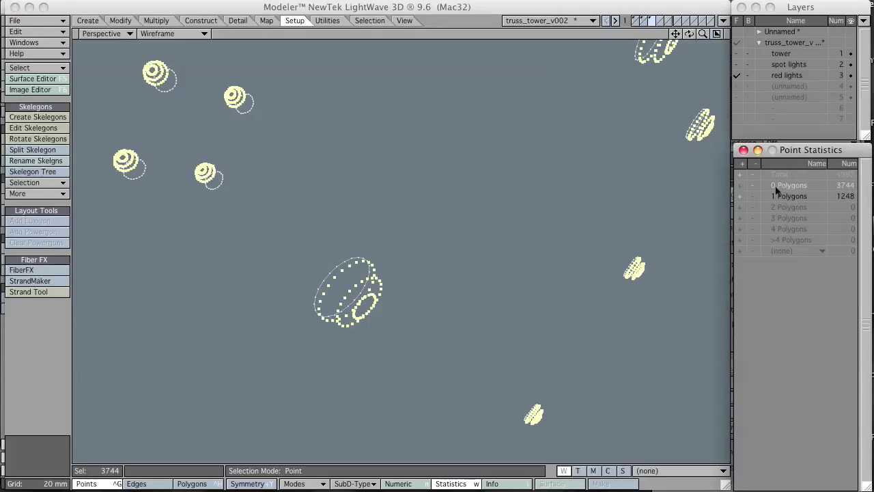
{"action": "key", "text": "slash"}
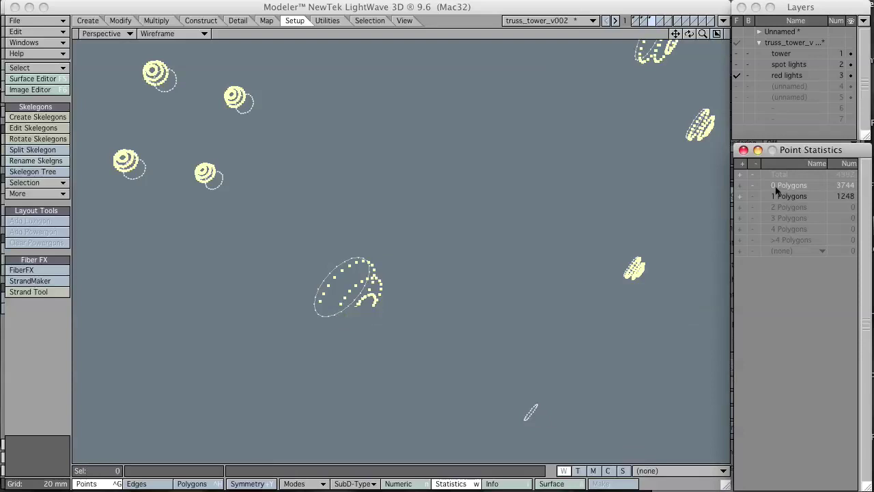
{"action": "key", "text": "Delete"}
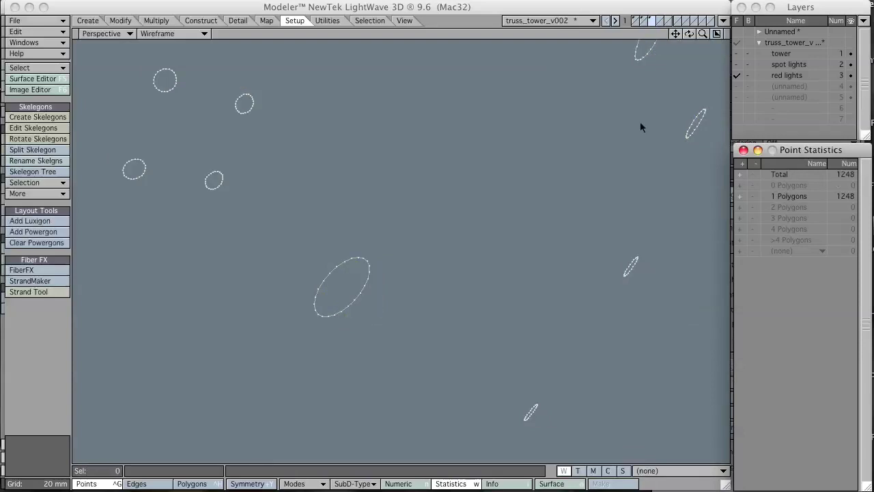
{"action": "key", "text": "s"}
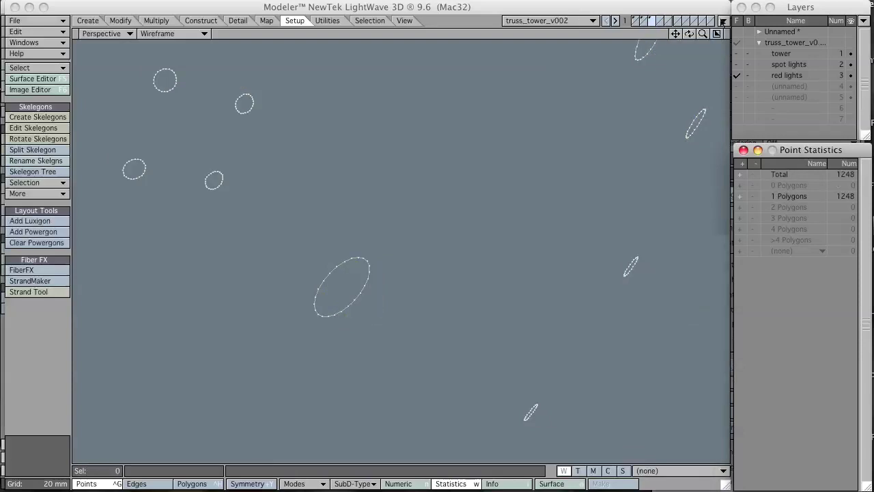
{"action": "left_click", "coordinate": [722, 21]}
- In Layout, select the tower, then its point light, the spotlight, and finally the camera
{"action": "left_click", "coordinate": [700, 21]}
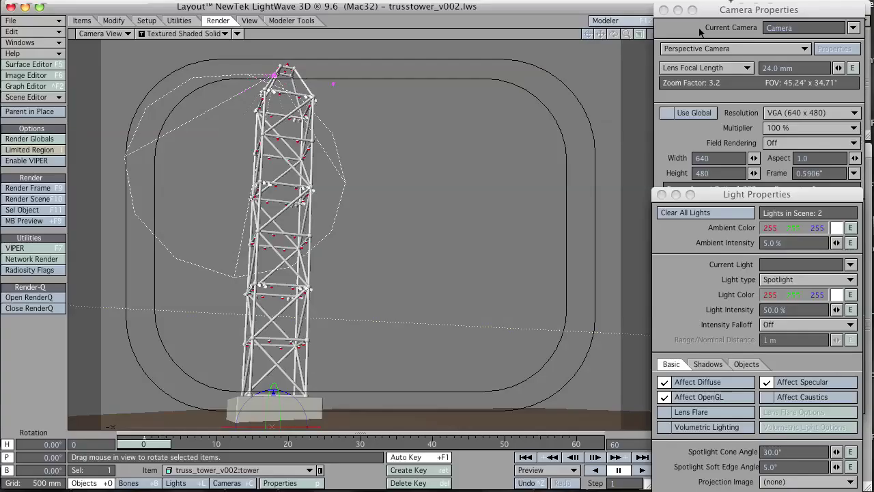
{"action": "left_click", "coordinate": [279, 470]}
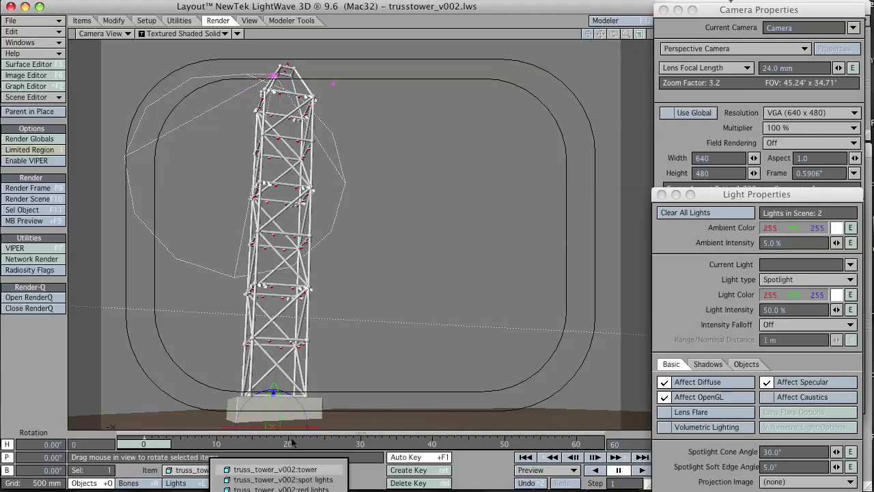
{"action": "left_click", "coordinate": [344, 416]}
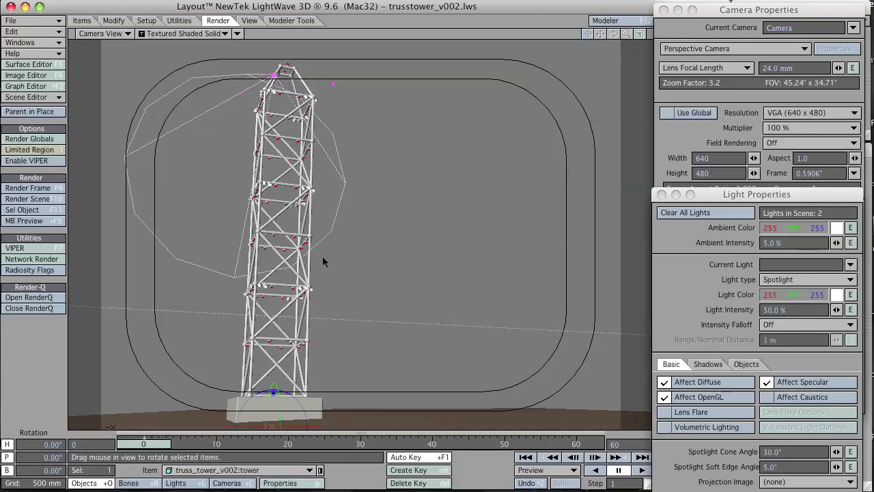
{"action": "left_click", "coordinate": [334, 85]}
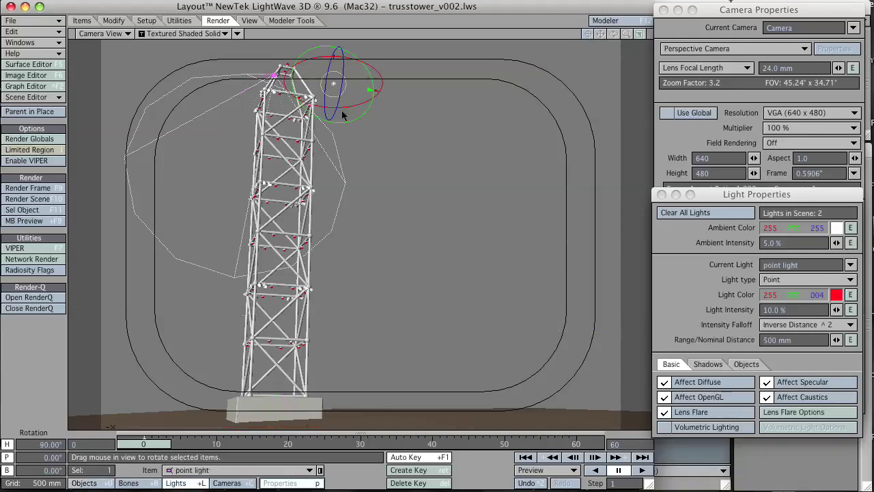
{"action": "left_click", "coordinate": [286, 69]}
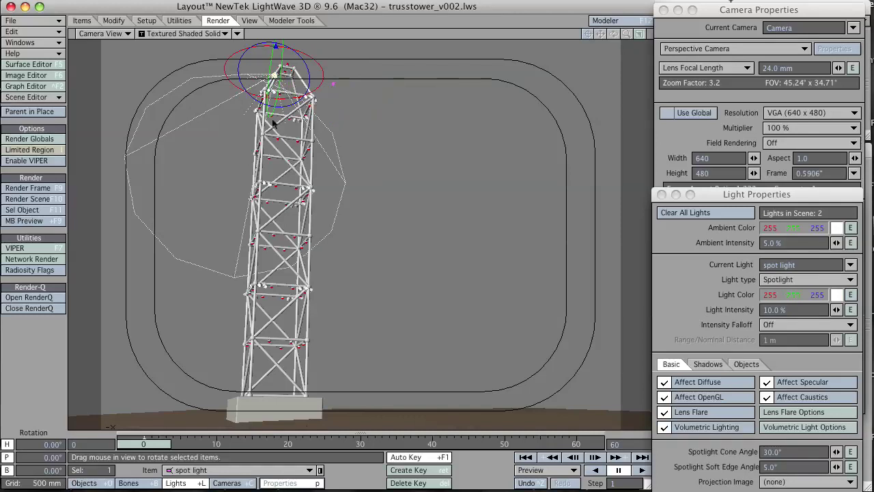
{"action": "key", "text": "shift+c"}
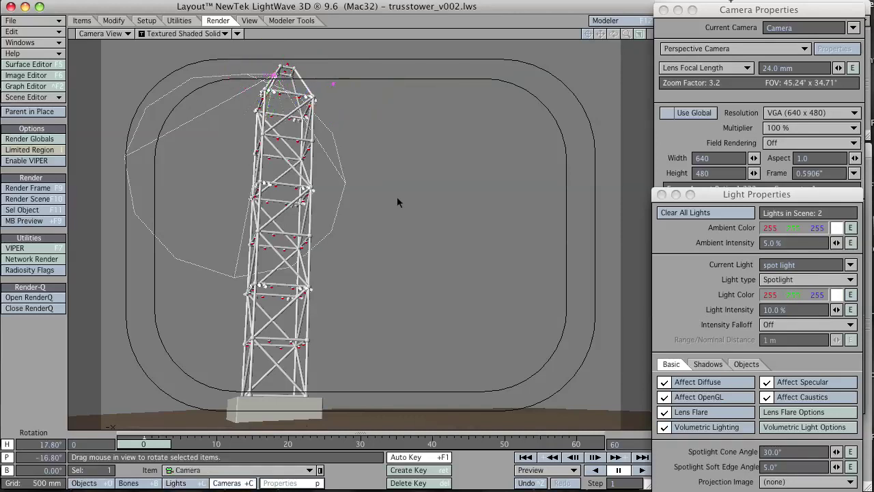
- Render frame 0 of trusstower_v002 and close the render status window when done
{"action": "key", "text": "F9"}
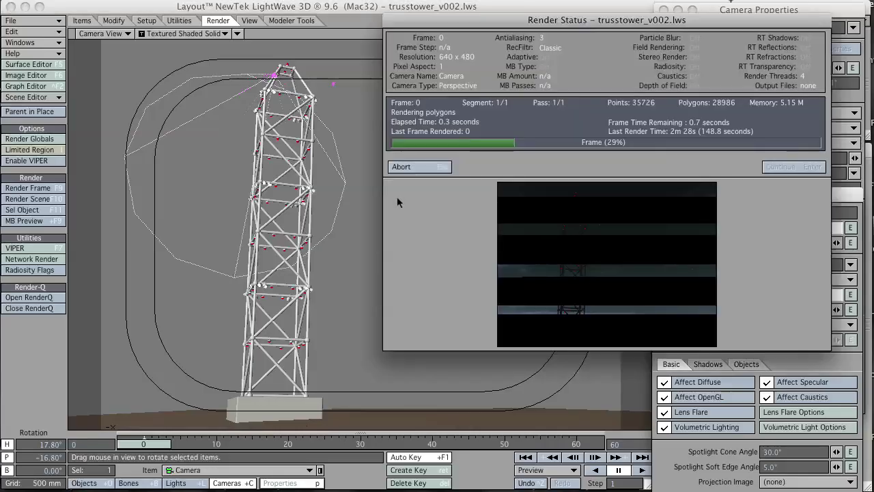
{"action": "key", "text": "shift+l"}
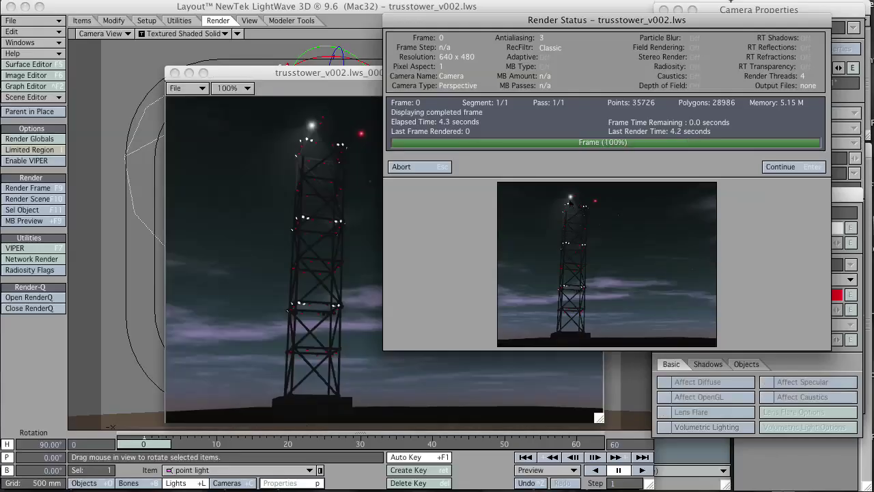
{"action": "left_click", "coordinate": [783, 169]}
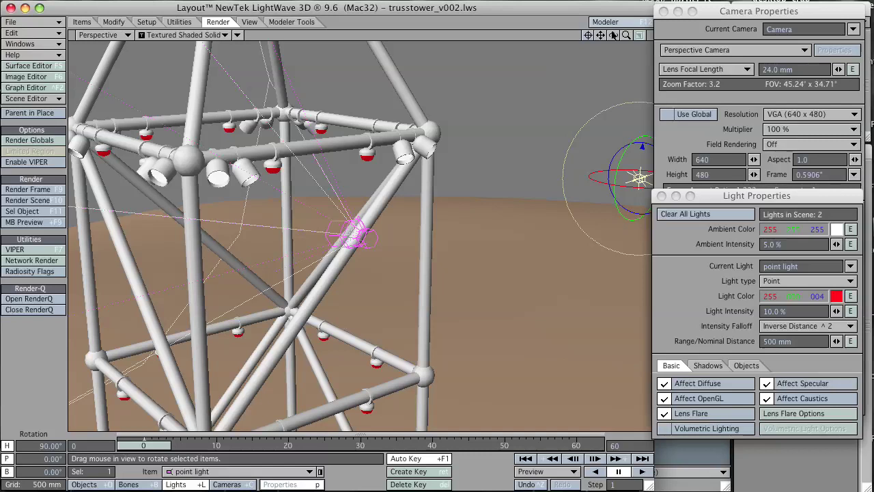
- Zoom in on the tower-top lights and select the spotlight beside the tower
{"action": "left_click_drag", "start_coordinate": [613, 35], "coordinate": [697, 405]}
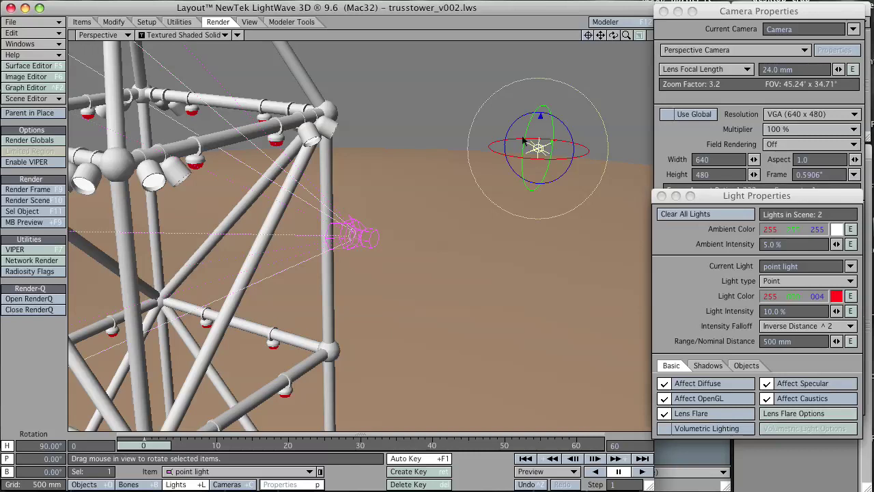
{"action": "left_click", "coordinate": [359, 229]}
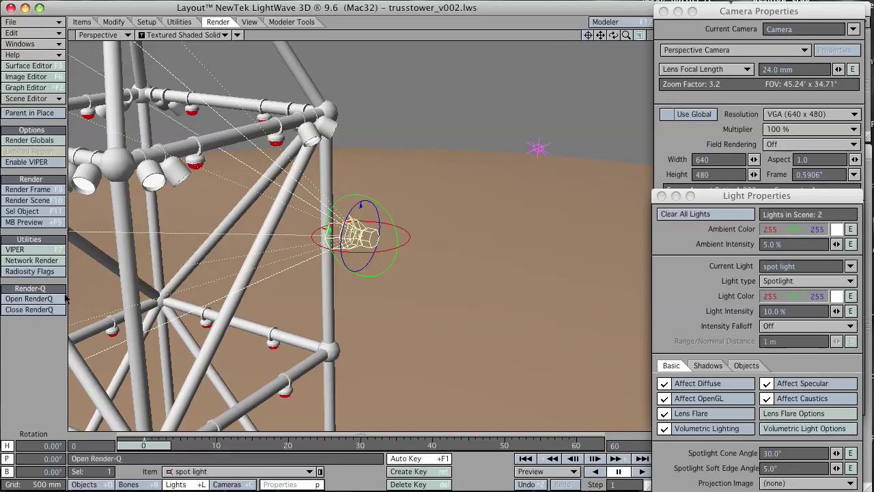
- Make truss_tower_v002:spot lights the current object in the Objects item list
{"action": "left_click", "coordinate": [84, 484]}
{"action": "left_click", "coordinate": [205, 471]}
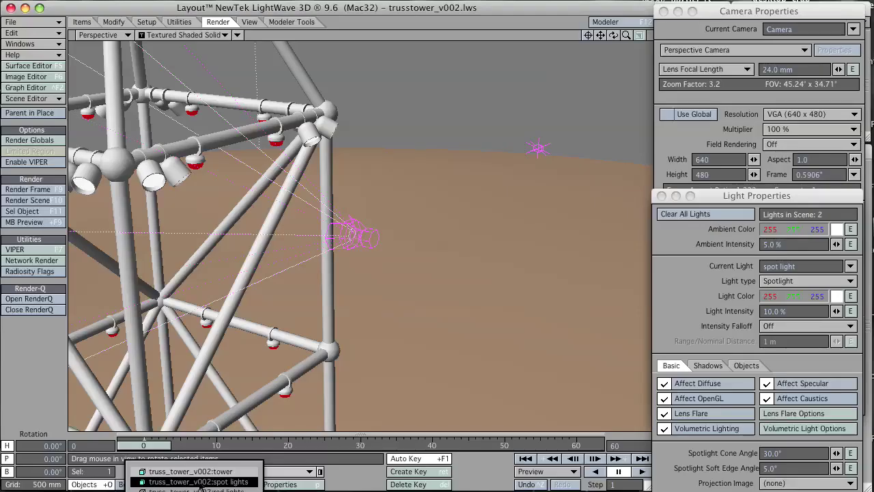
{"action": "left_click", "coordinate": [198, 482]}
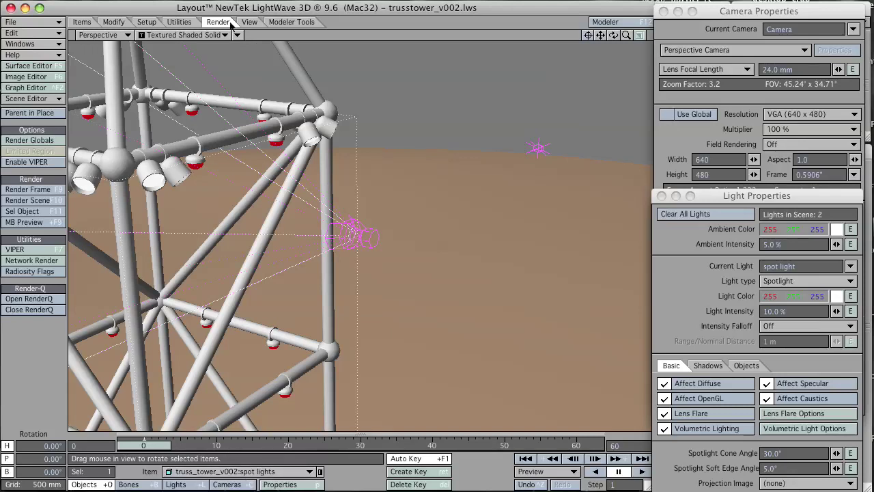
- Launch the ConvertLuxigons plugin from Utilities > Additional
{"action": "left_click", "coordinate": [187, 22]}
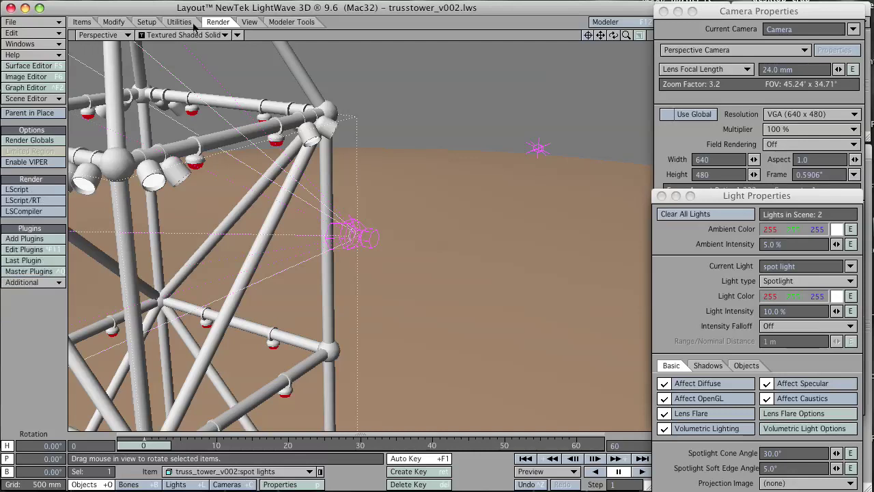
{"action": "left_click", "coordinate": [44, 283]}
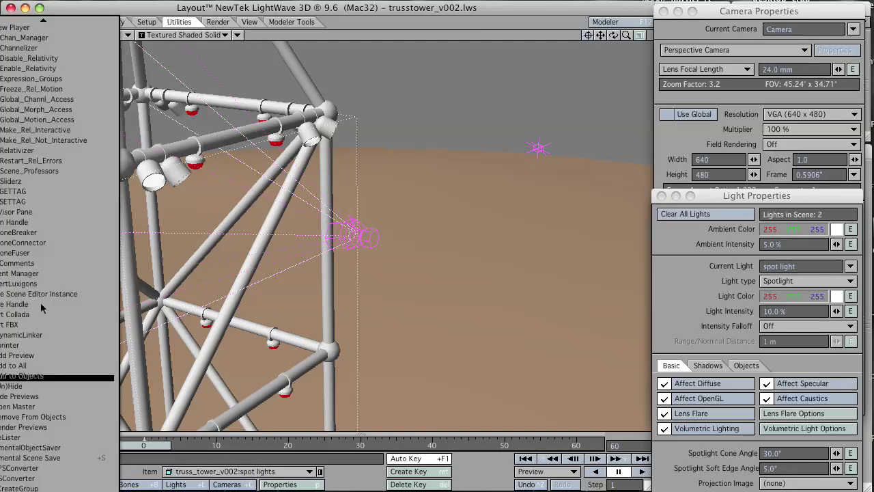
{"action": "left_click", "coordinate": [30, 295]}
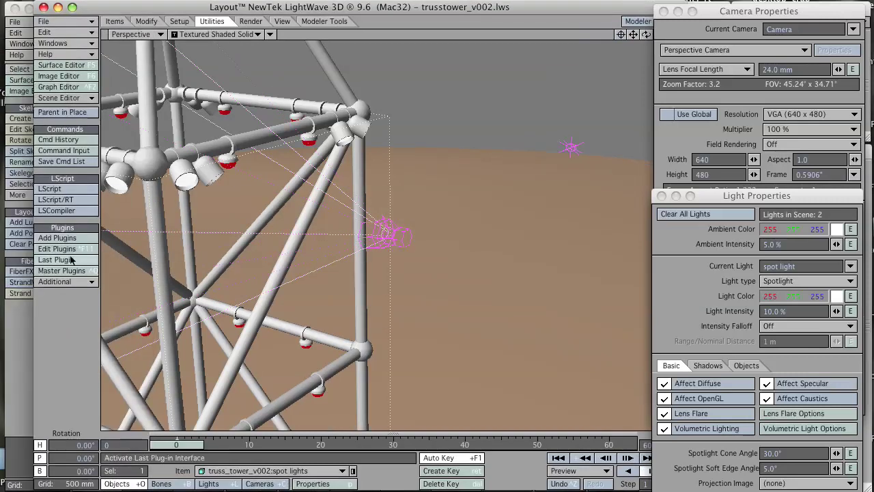
{"action": "left_click", "coordinate": [68, 281]}
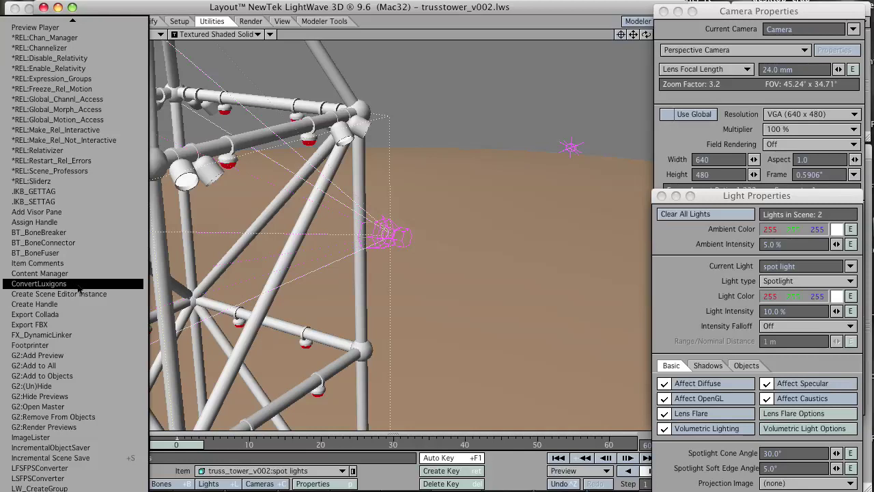
{"action": "left_click", "coordinate": [77, 285]}
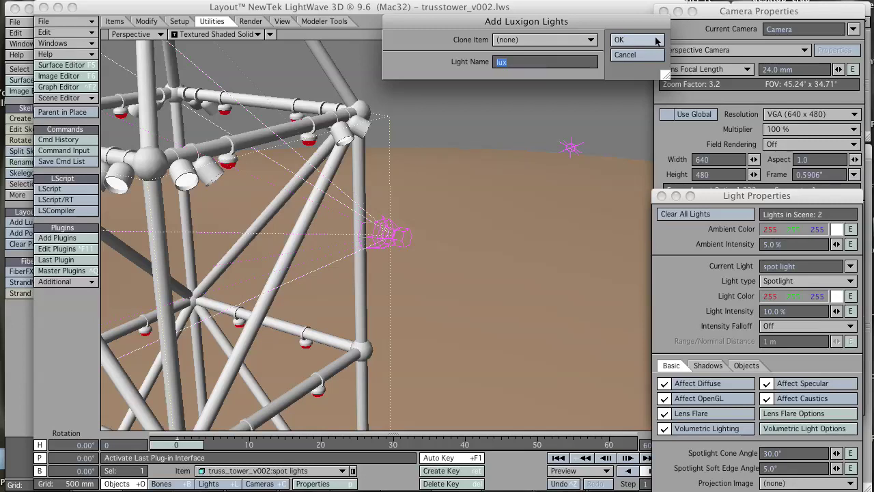
- Set Clone Item to spot light and run the conversion, giving 50 lights
{"action": "left_click", "coordinate": [572, 40]}
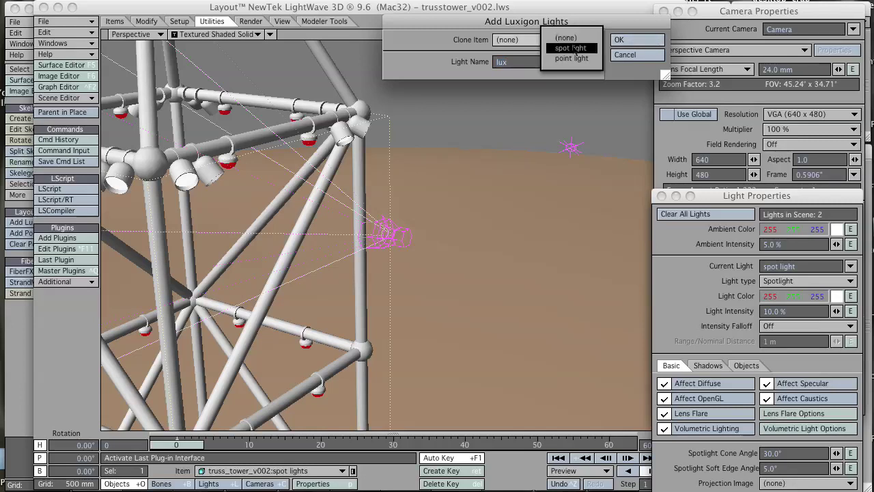
{"action": "left_click", "coordinate": [576, 48]}
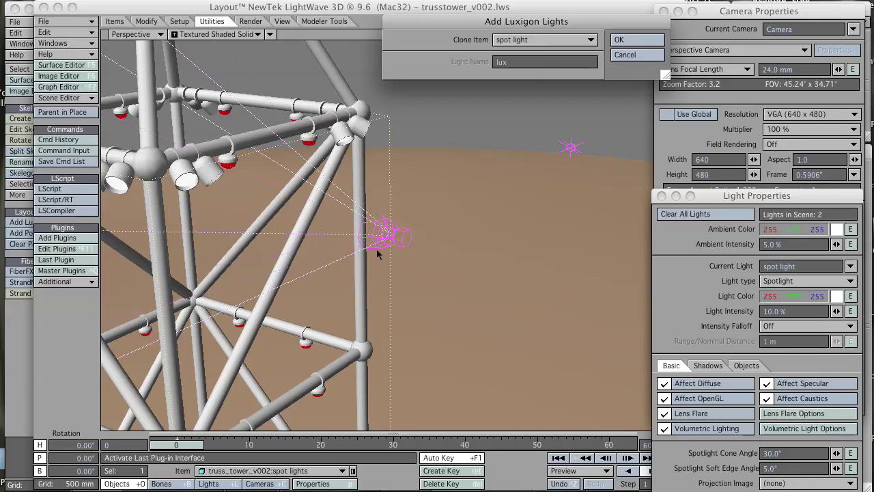
{"action": "left_click", "coordinate": [620, 40]}
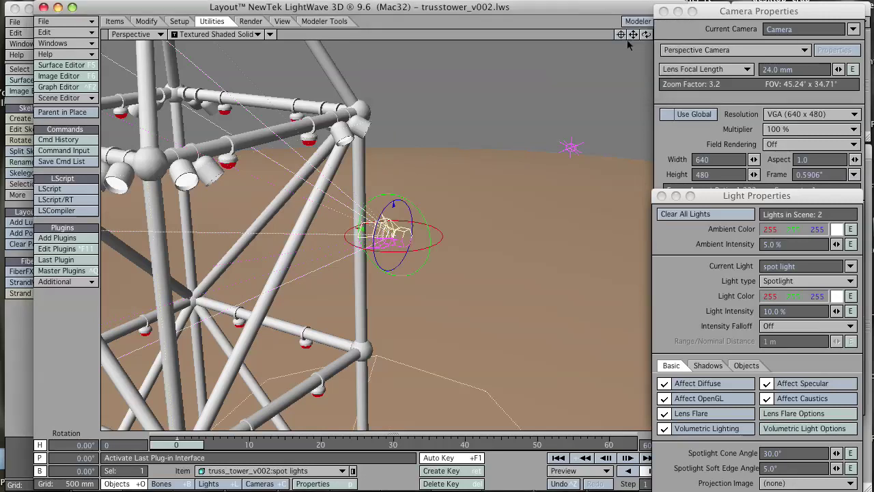
- Switch the viewport to Camera View and reposition the Layout window
{"action": "left_click", "coordinate": [146, 36]}
{"action": "left_click", "coordinate": [146, 54]}
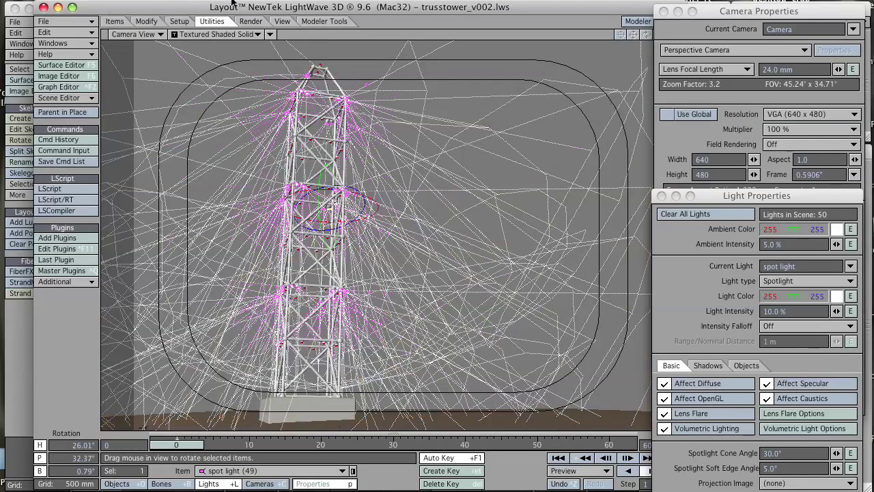
{"action": "left_click_drag", "start_coordinate": [230, 7], "coordinate": [200, 9]}
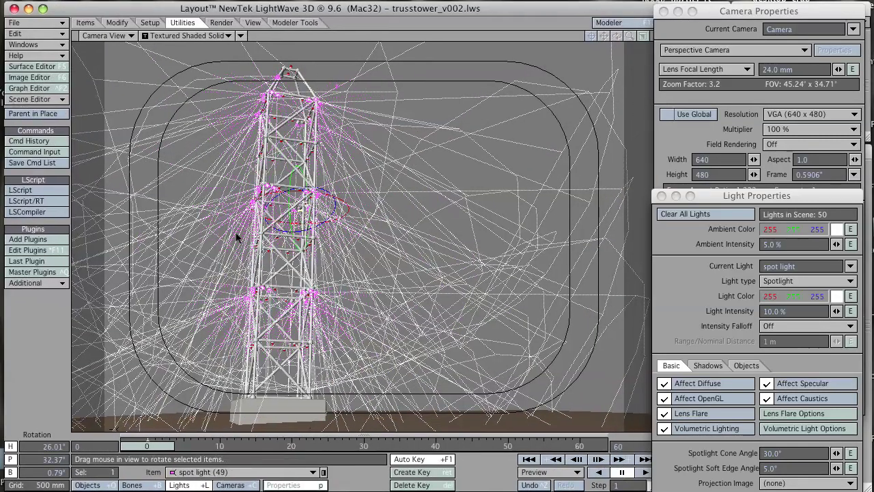
{"action": "left_click", "coordinate": [87, 485]}
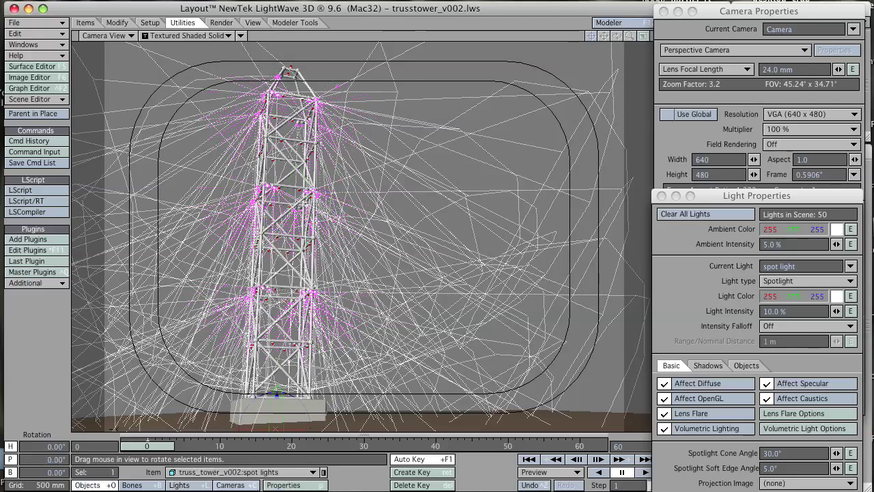
{"action": "left_click", "coordinate": [290, 472]}
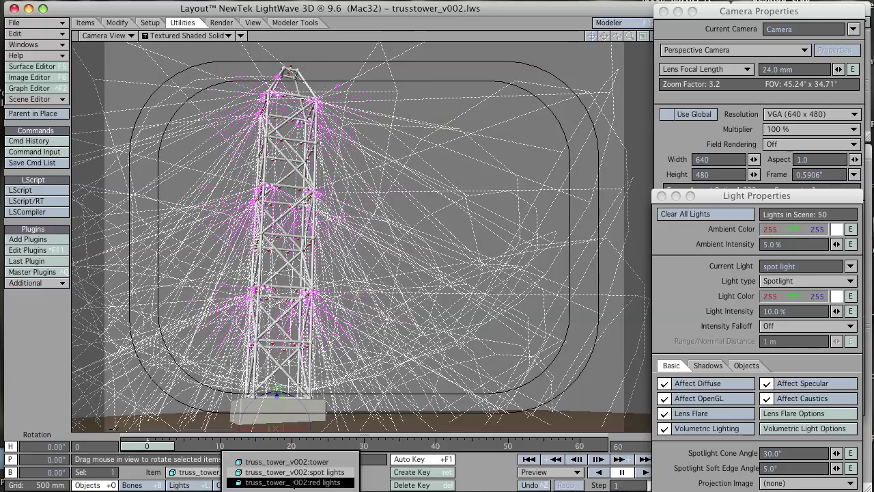
{"action": "left_click", "coordinate": [293, 482]}
{"action": "left_click", "coordinate": [46, 284]}
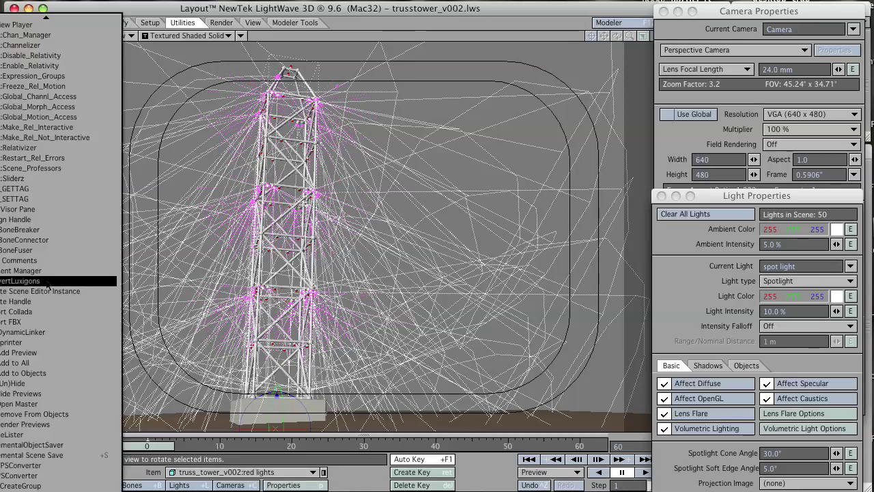
{"action": "left_click", "coordinate": [47, 282]}
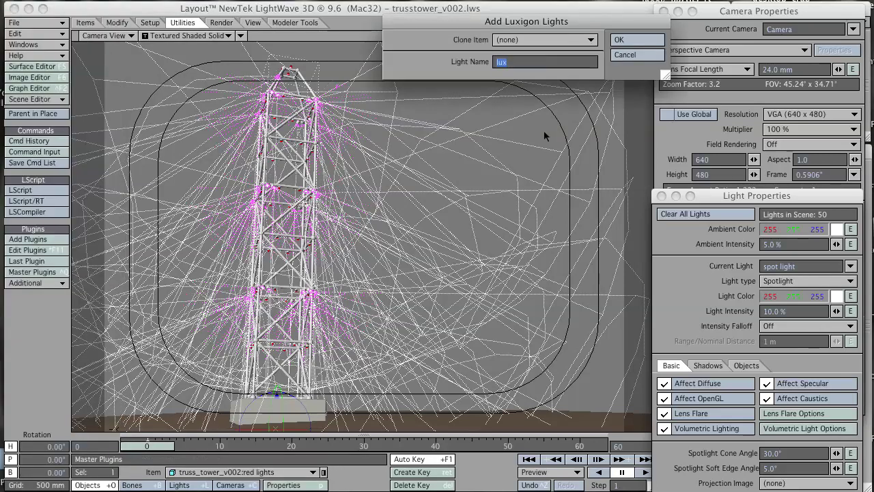
{"action": "left_click", "coordinate": [559, 42]}
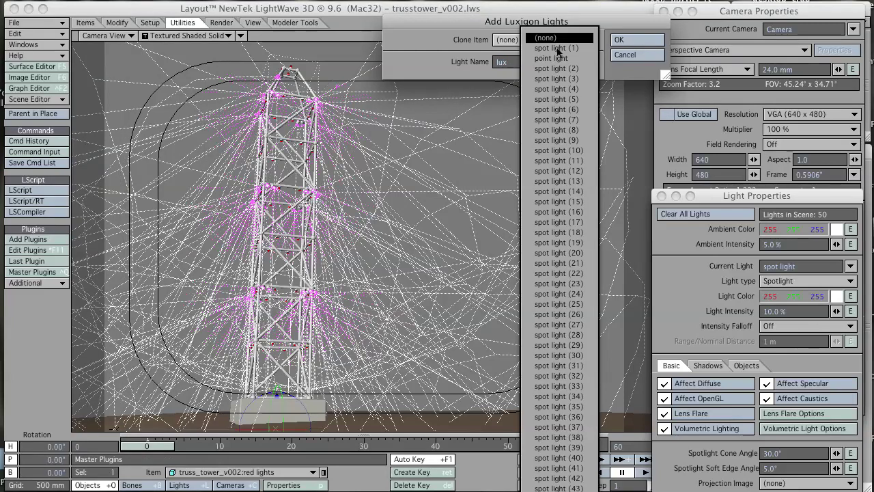
{"action": "left_click", "coordinate": [546, 57]}
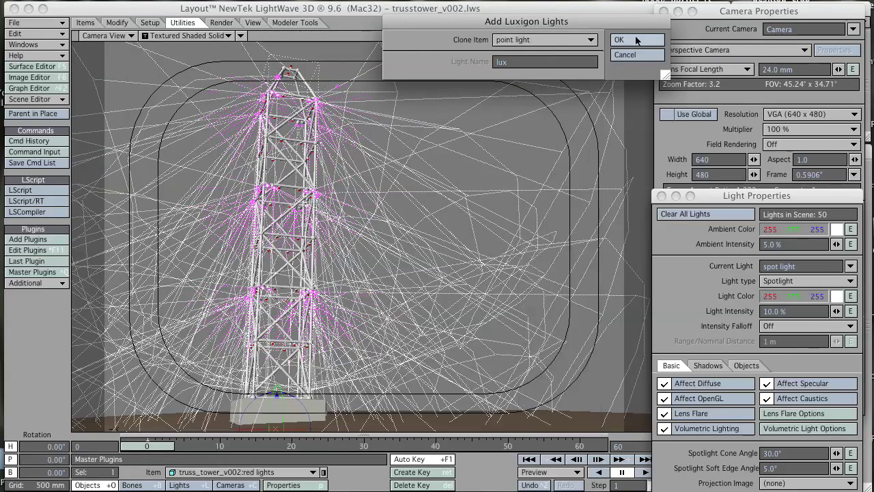
{"action": "left_click", "coordinate": [637, 40]}
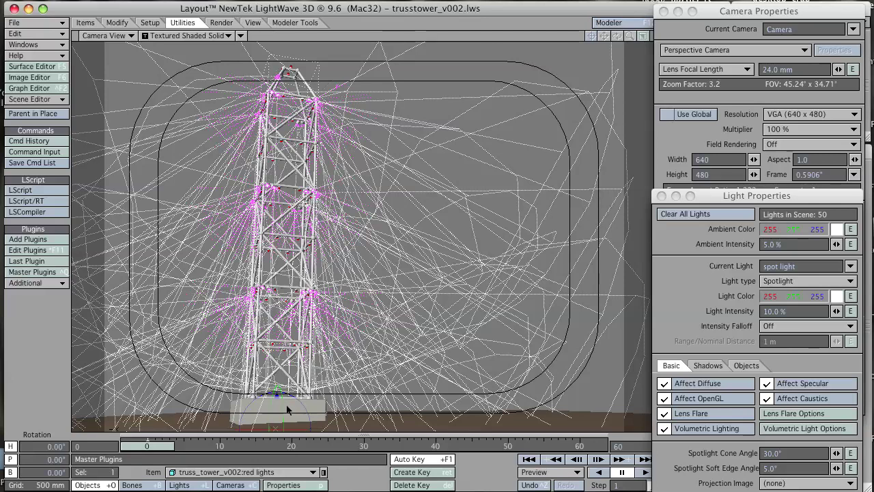
{"action": "left_click", "coordinate": [179, 484]}
{"action": "left_click", "coordinate": [222, 473]}
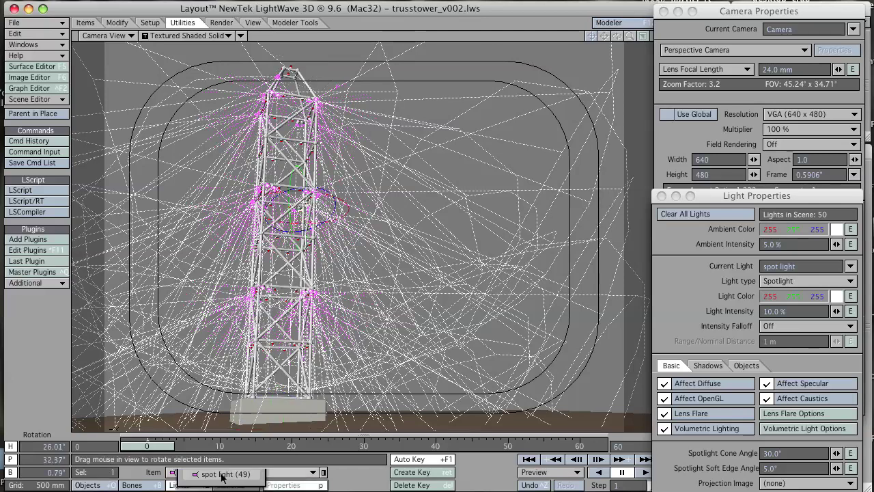
{"action": "left_click", "coordinate": [222, 474]}
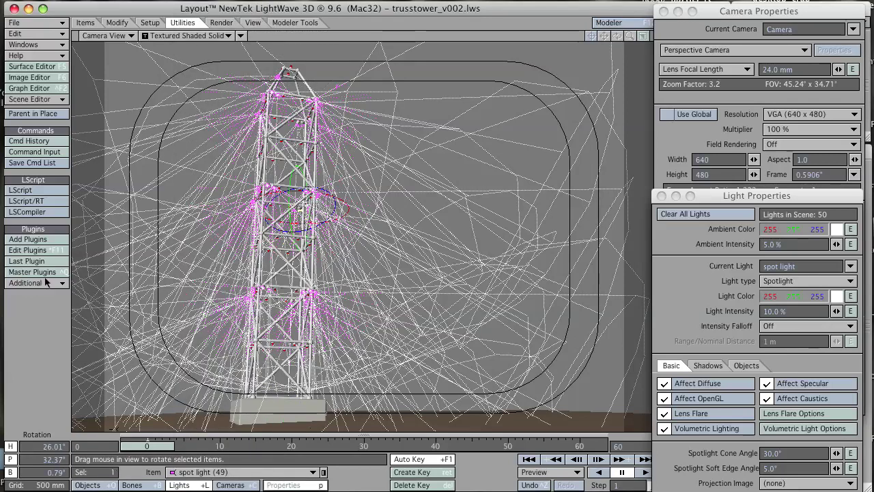
- In Modeler, make red lights the foreground layer and apply Add Luxigon to its polygons
{"action": "left_click", "coordinate": [610, 23]}
{"action": "left_click", "coordinate": [642, 22]}
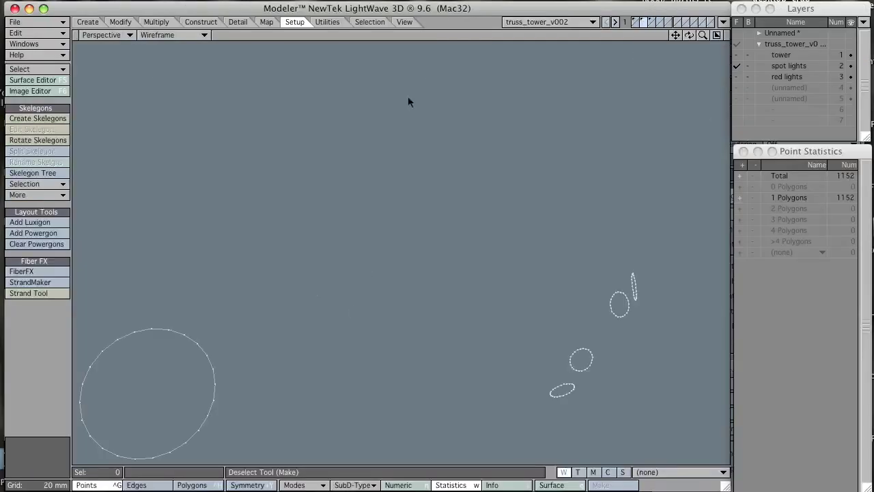
{"action": "left_click", "coordinate": [789, 77]}
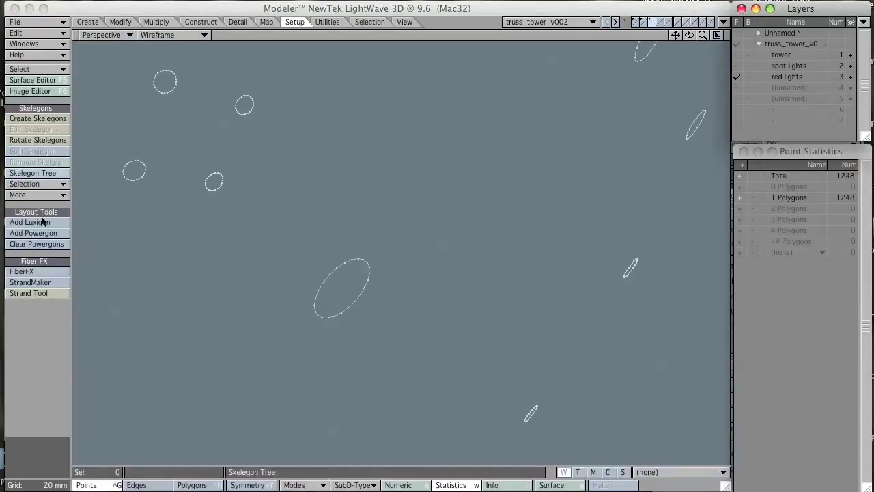
{"action": "left_click", "coordinate": [42, 222]}
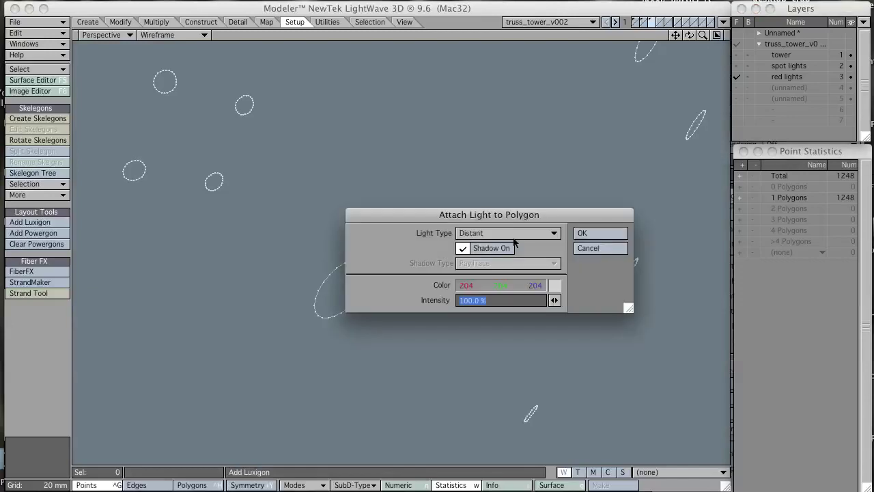
{"action": "left_click", "coordinate": [597, 233]}
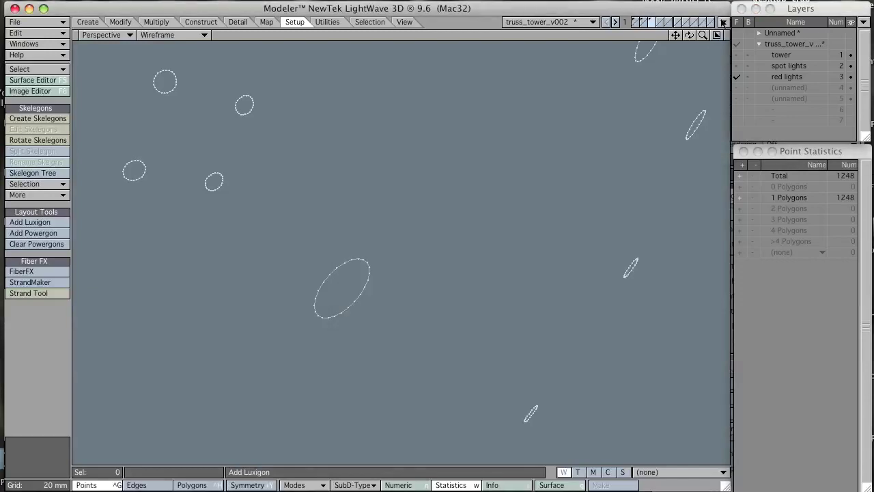
{"action": "left_click", "coordinate": [723, 22]}
- Run ConvertLuxigons on the red lights object, cloning the point light to reach 102 lights
{"action": "left_click", "coordinate": [725, 22]}
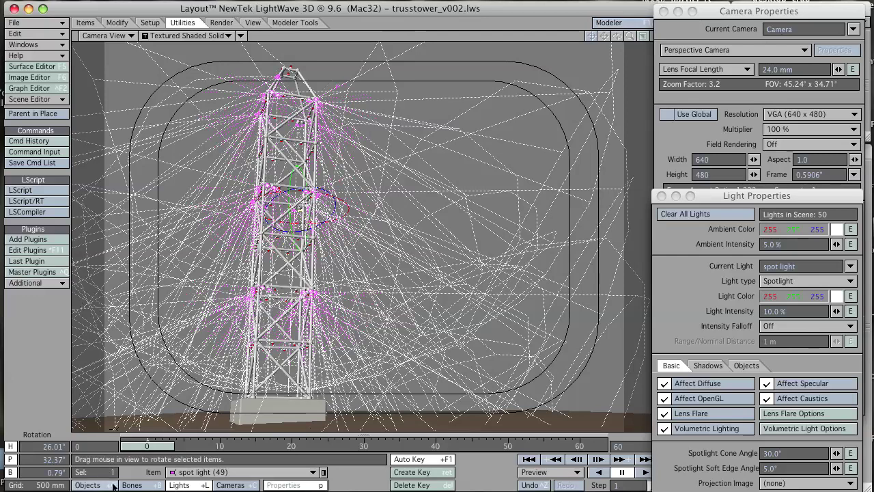
{"action": "left_click", "coordinate": [88, 485]}
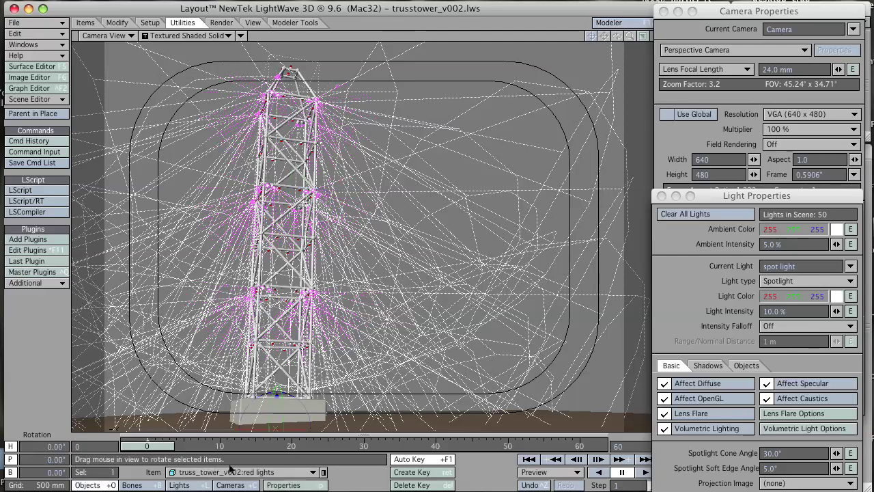
{"action": "left_click", "coordinate": [41, 283]}
{"action": "left_click", "coordinate": [41, 228]}
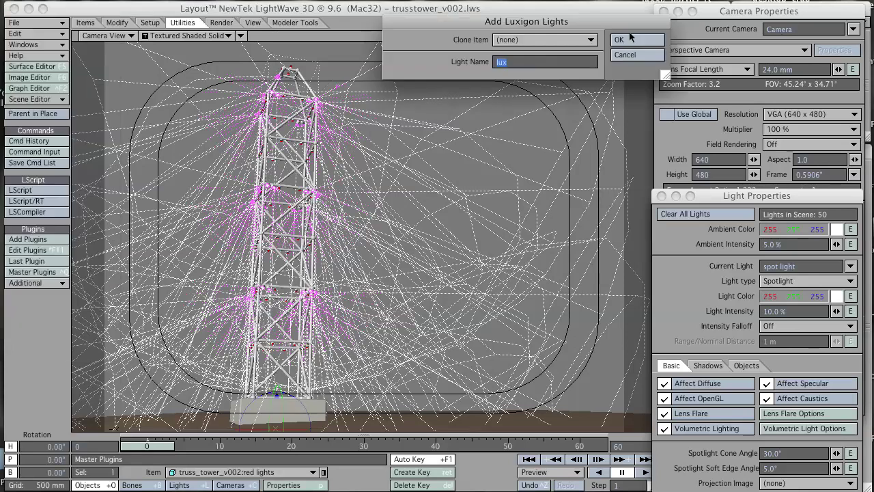
{"action": "left_click", "coordinate": [579, 41]}
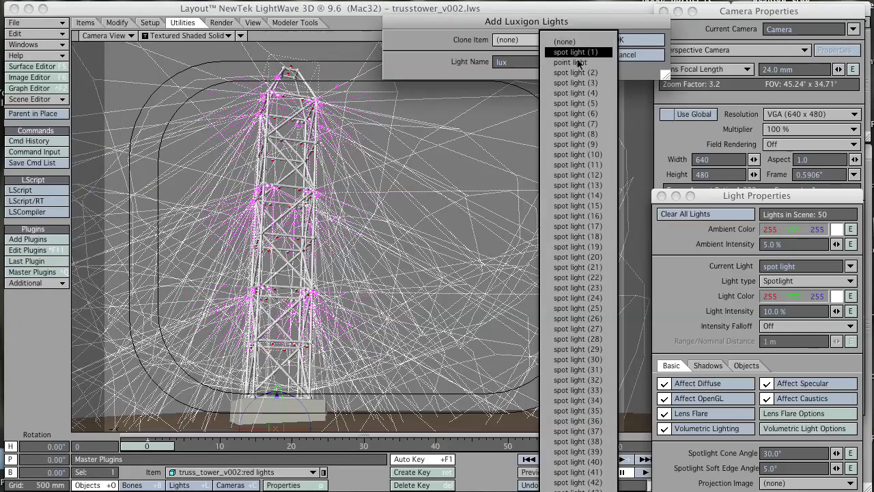
{"action": "left_click", "coordinate": [579, 63]}
{"action": "left_click", "coordinate": [623, 40]}
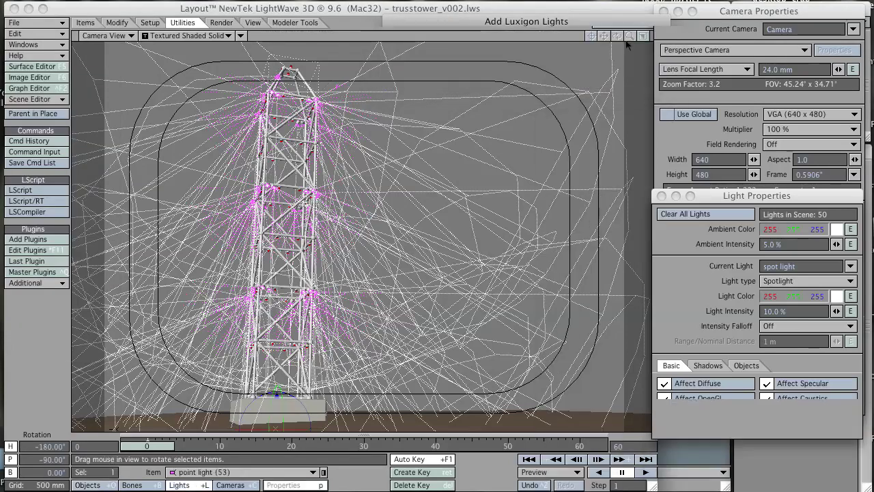
{"action": "left_click", "coordinate": [45, 101]}
{"action": "left_click", "coordinate": [20, 96]}
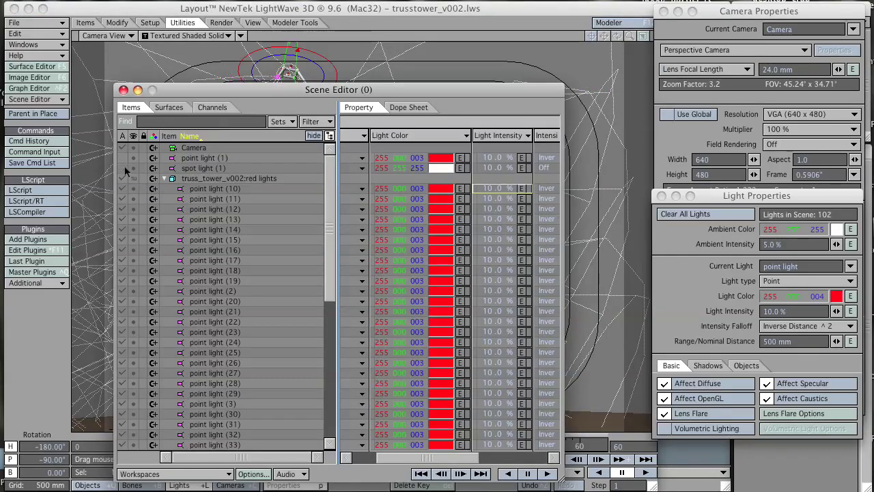
{"action": "left_click", "coordinate": [163, 179]}
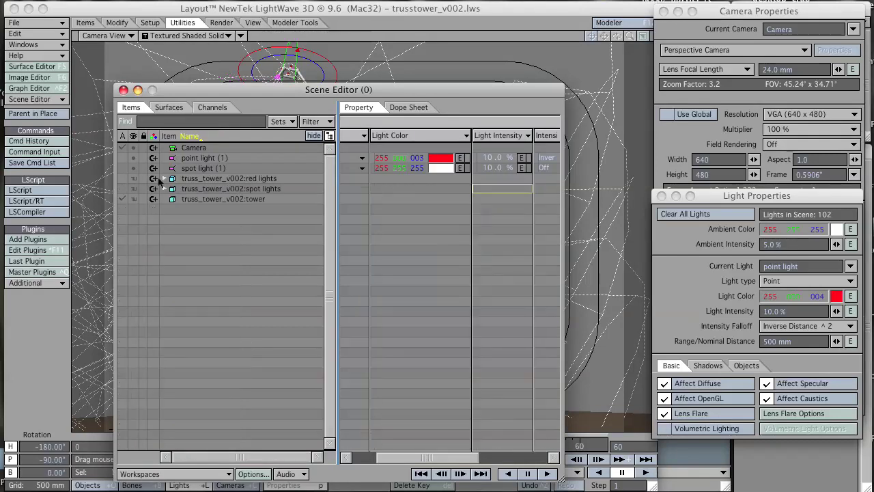
{"action": "left_click", "coordinate": [122, 90]}
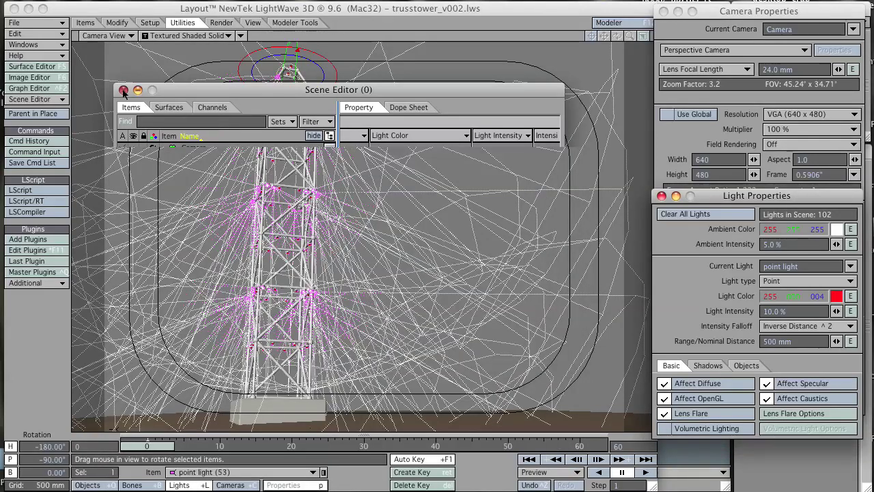
- Render the frame with F9 and inspect the red lights at 400% zoom
{"action": "key", "text": "F9"}
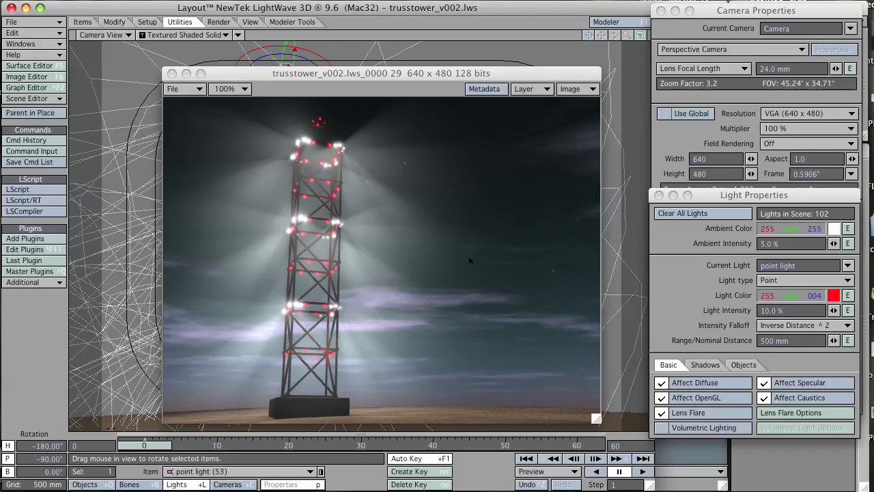
{"action": "left_click", "coordinate": [423, 77]}
{"action": "left_click", "coordinate": [244, 89]}
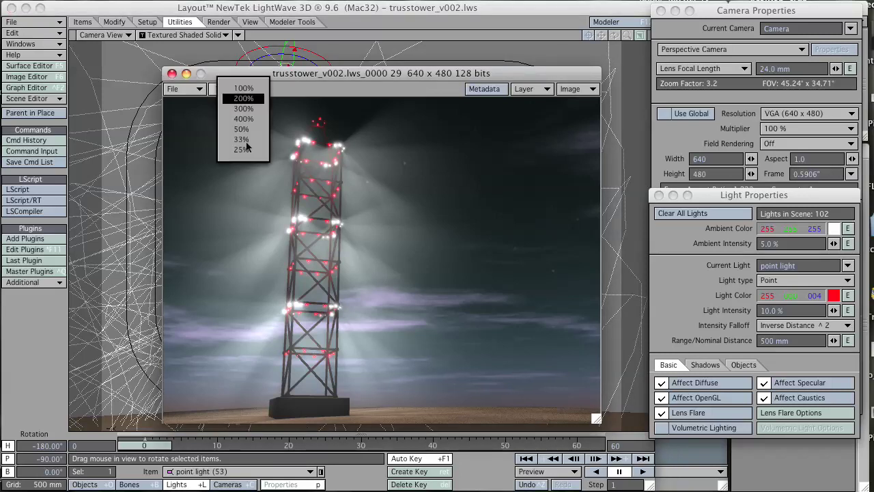
{"action": "left_click", "coordinate": [258, 118]}
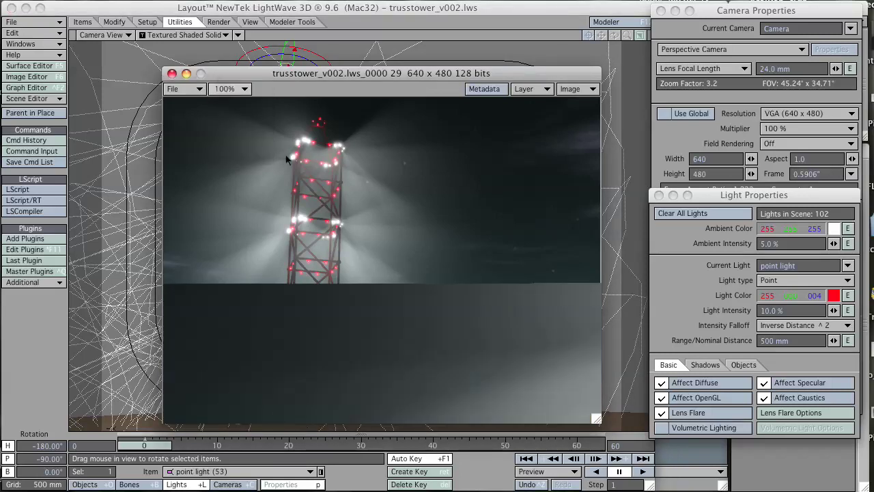
{"action": "left_click_drag", "start_coordinate": [473, 391], "coordinate": [443, 254]}
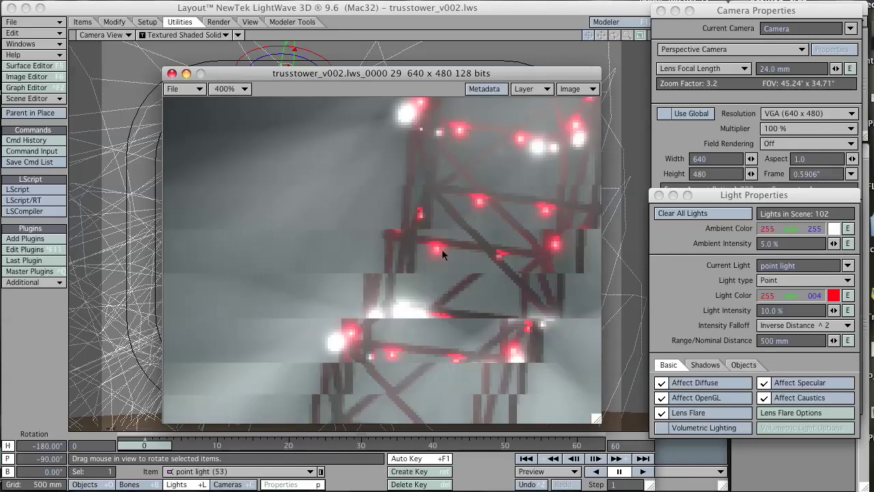
- Inspect the upper tower at 200%, then return the render view to 100%
{"action": "left_click", "coordinate": [230, 91]}
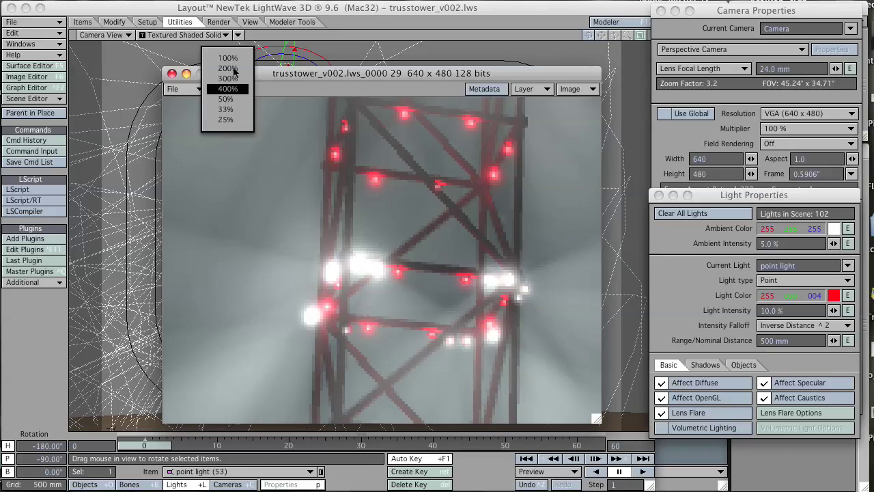
{"action": "left_click", "coordinate": [230, 69]}
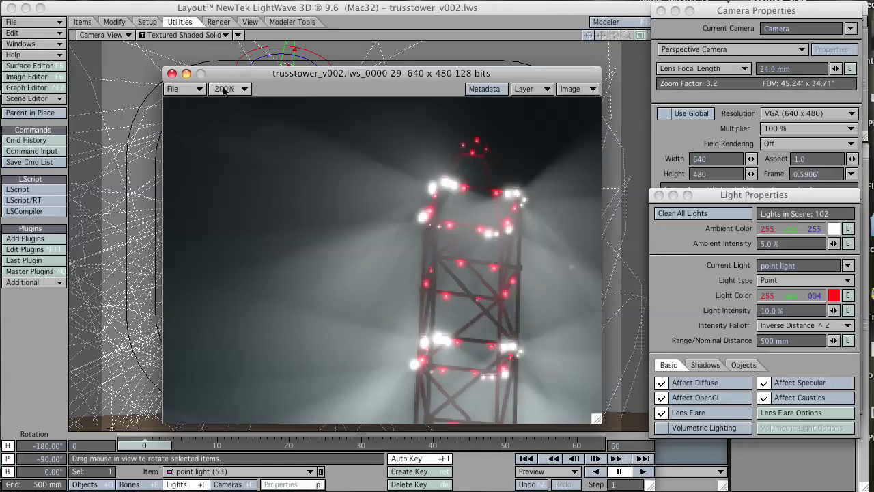
{"action": "left_click", "coordinate": [430, 335]}
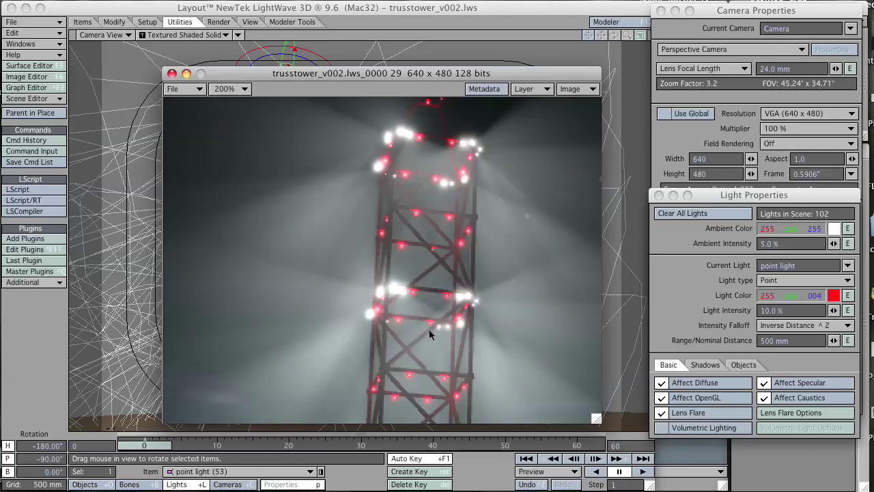
{"action": "left_click", "coordinate": [226, 88]}
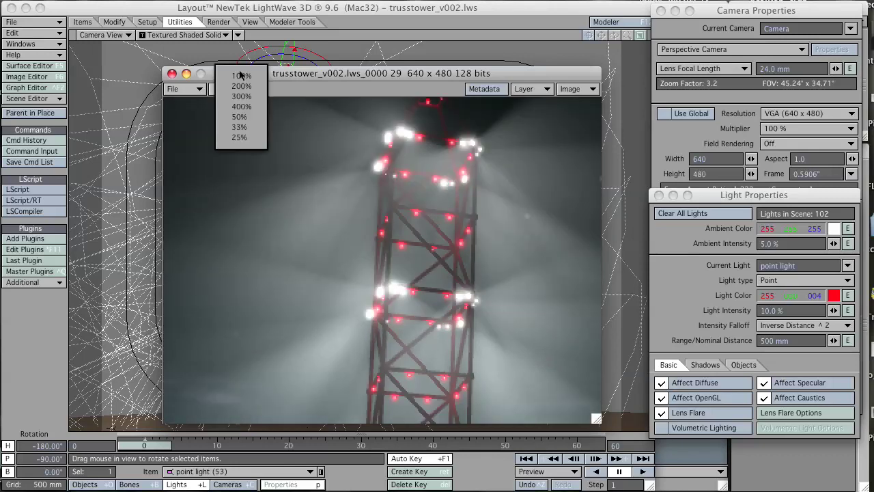
{"action": "left_click", "coordinate": [242, 76]}
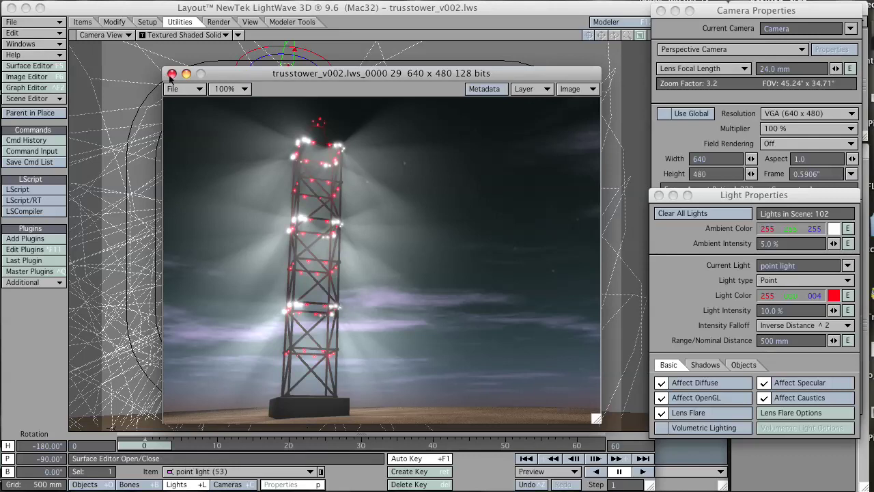
- Close the rendered image and switch the viewport to Perspective
{"action": "key", "text": "super+w"}
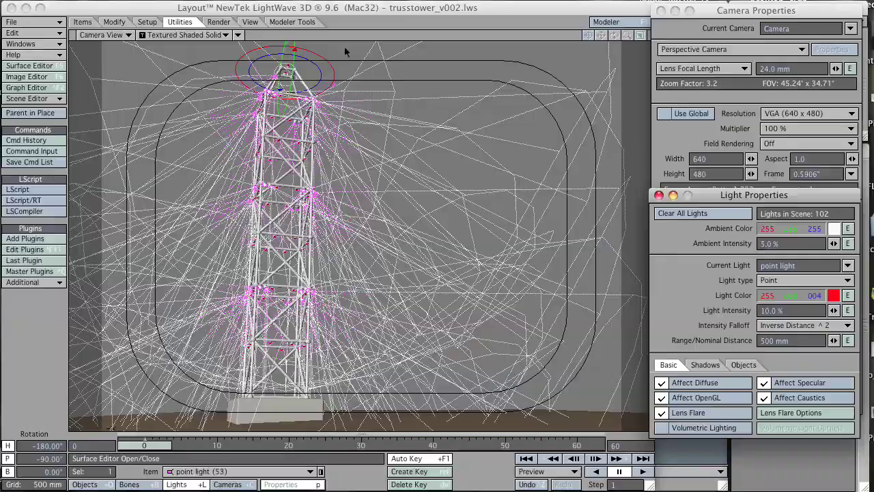
{"action": "left_click", "coordinate": [96, 35]}
{"action": "left_click", "coordinate": [83, 13]}
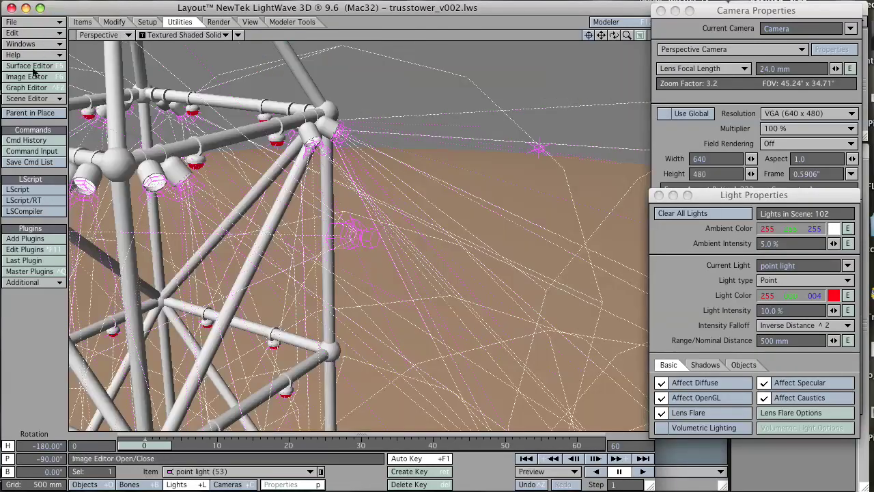
- In the Scene Editor, select the whole truss_tower_v002:red lights group and collapse it
{"action": "left_click", "coordinate": [26, 97]}
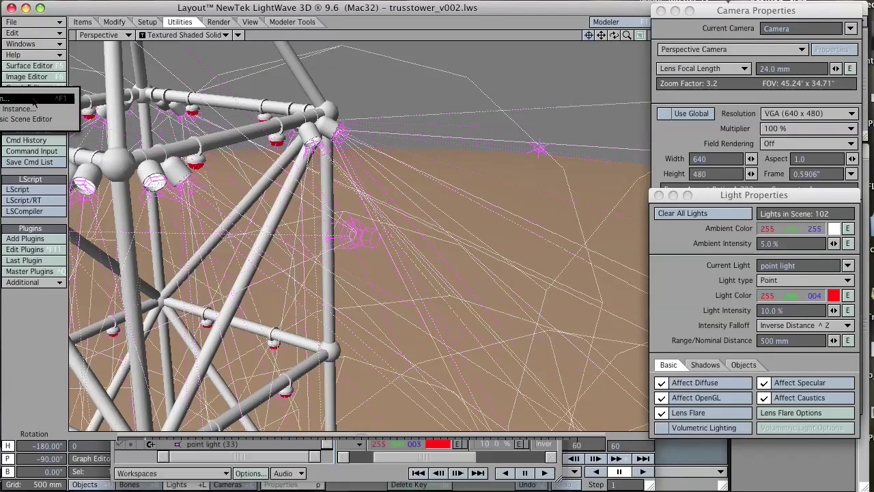
{"action": "left_click", "coordinate": [32, 100]}
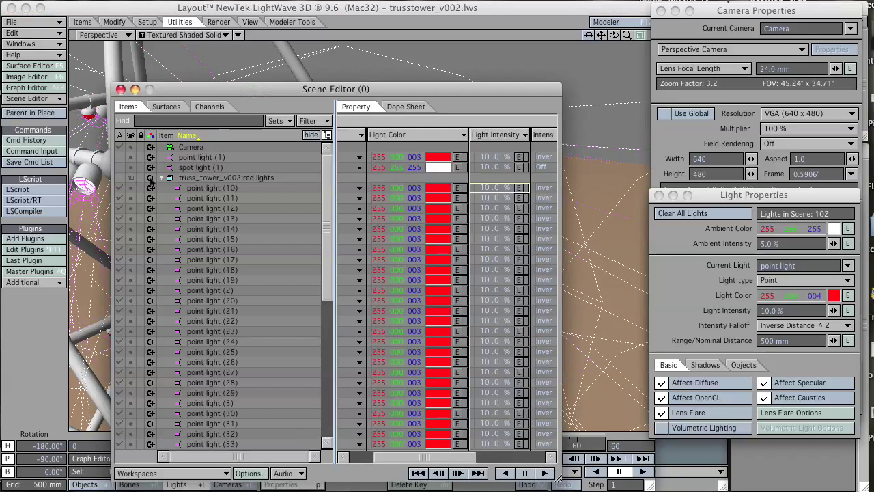
{"action": "left_click", "coordinate": [230, 187]}
{"action": "left_click", "coordinate": [211, 362], "text": "shift"}
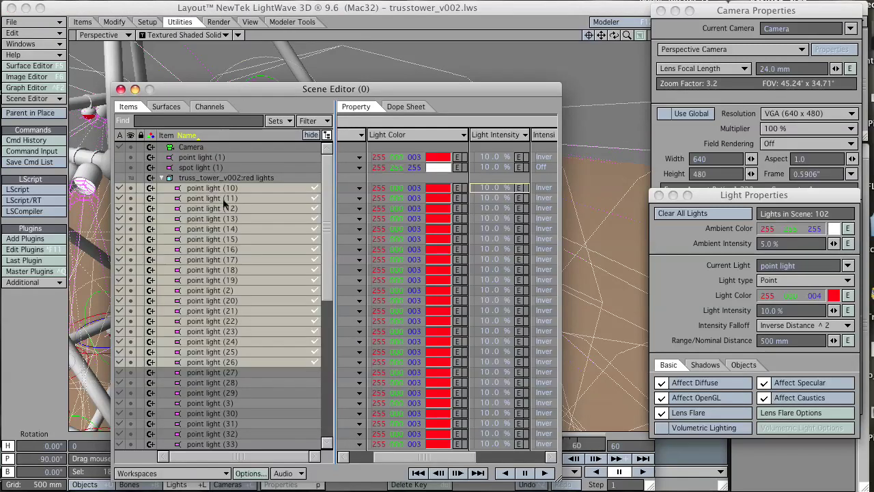
{"action": "left_click", "coordinate": [168, 179]}
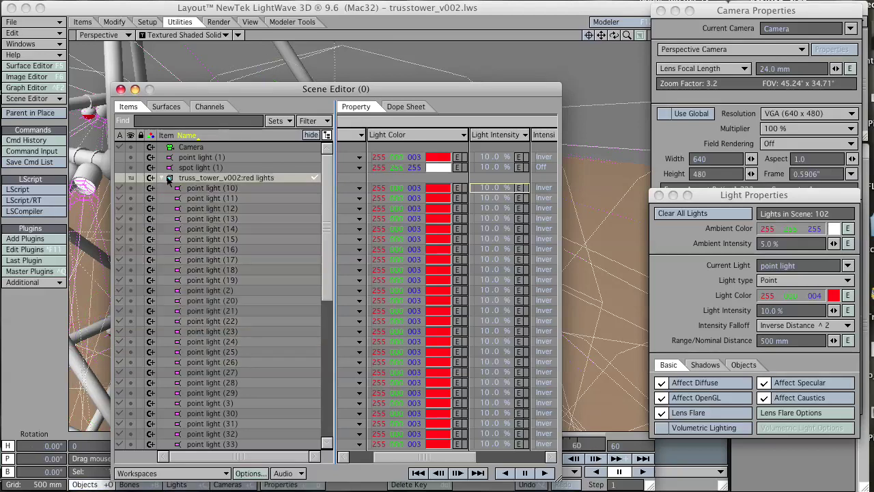
{"action": "left_click", "coordinate": [169, 179]}
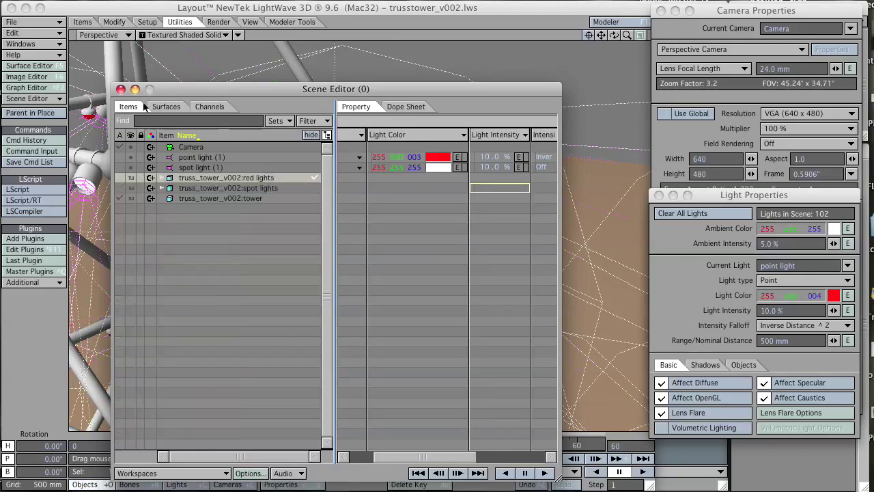
- Close the Scene Editor and lower the red lights group to Y -55 mm
{"action": "left_click", "coordinate": [121, 89]}
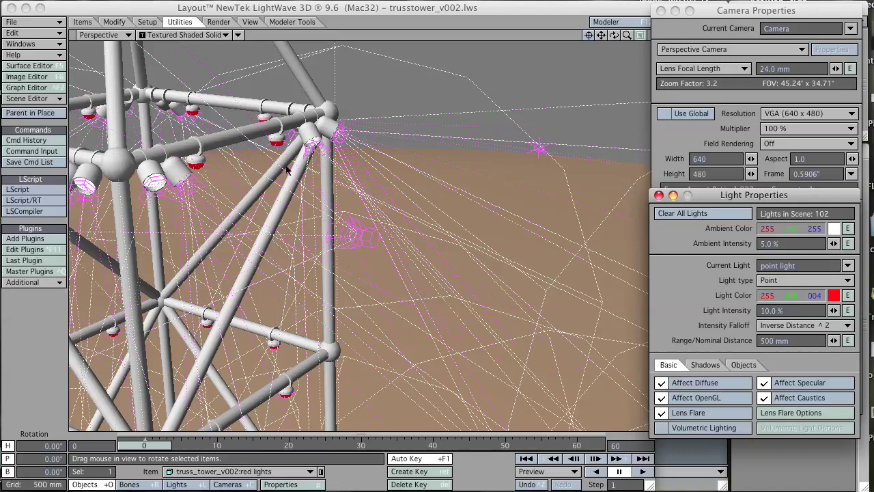
{"action": "left_click", "coordinate": [363, 138]}
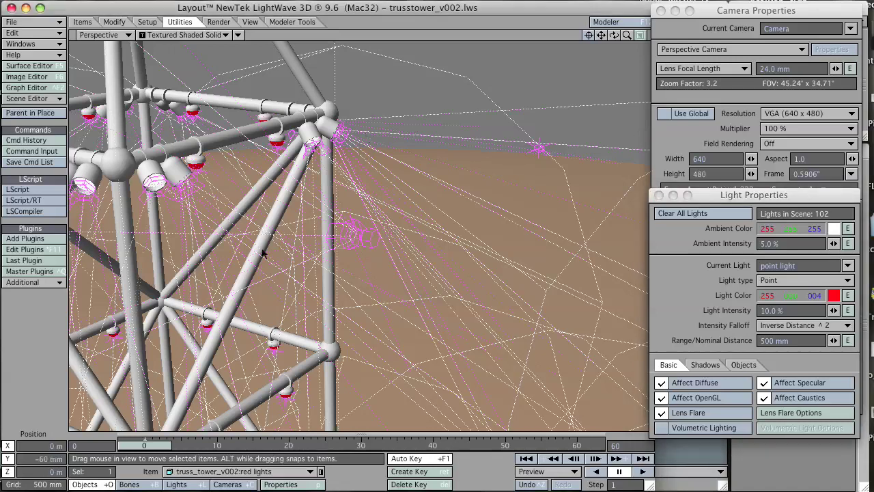
{"action": "left_click_drag", "start_coordinate": [263, 252], "coordinate": [263, 253]}
- Switch the viewport to Camera View and render frame 0 with F9
{"action": "left_click", "coordinate": [105, 35]}
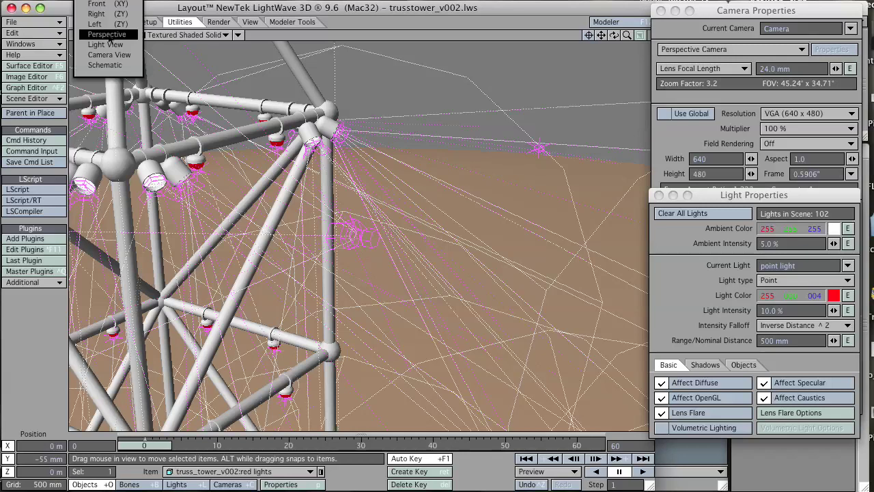
{"action": "left_click", "coordinate": [108, 38]}
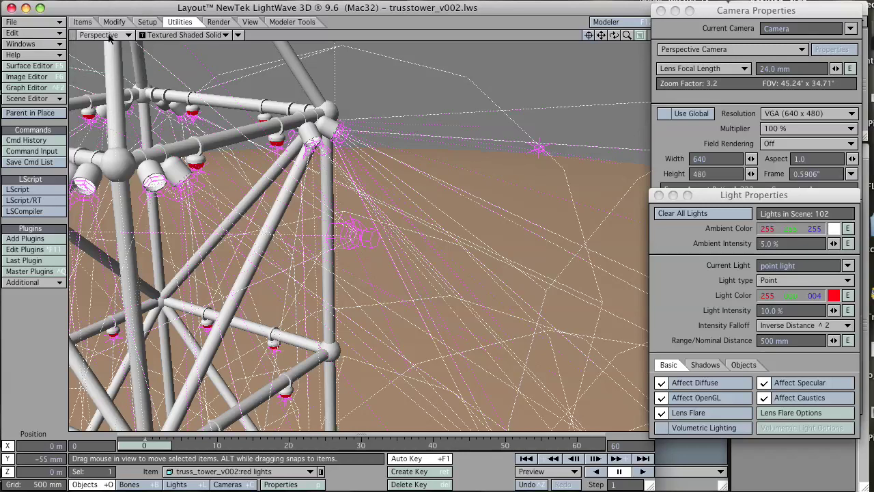
{"action": "left_click", "coordinate": [109, 38]}
{"action": "left_click", "coordinate": [108, 56]}
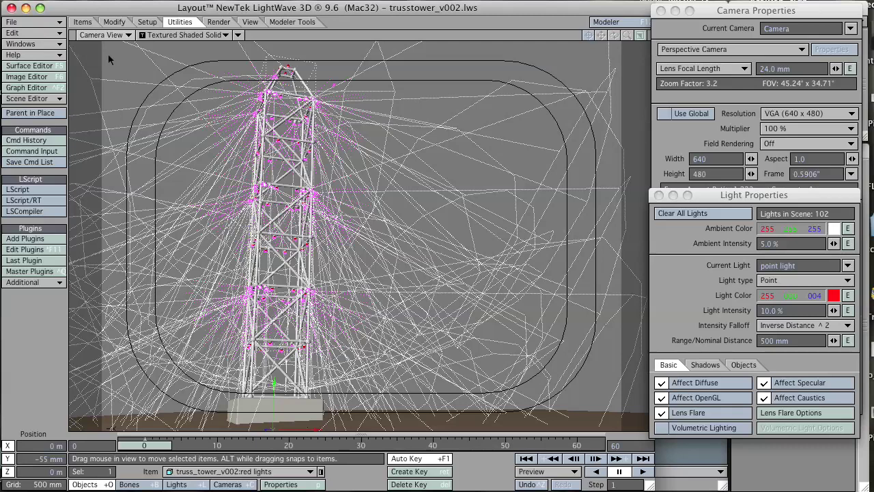
{"action": "key", "text": "F9"}
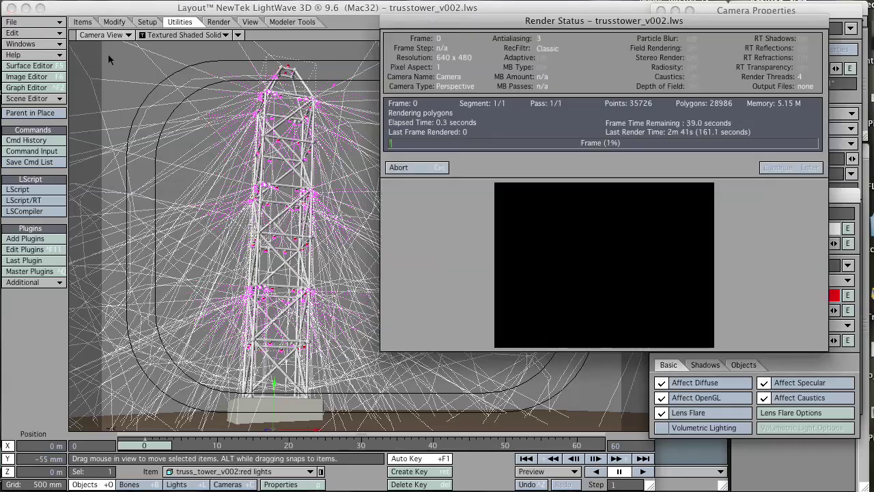